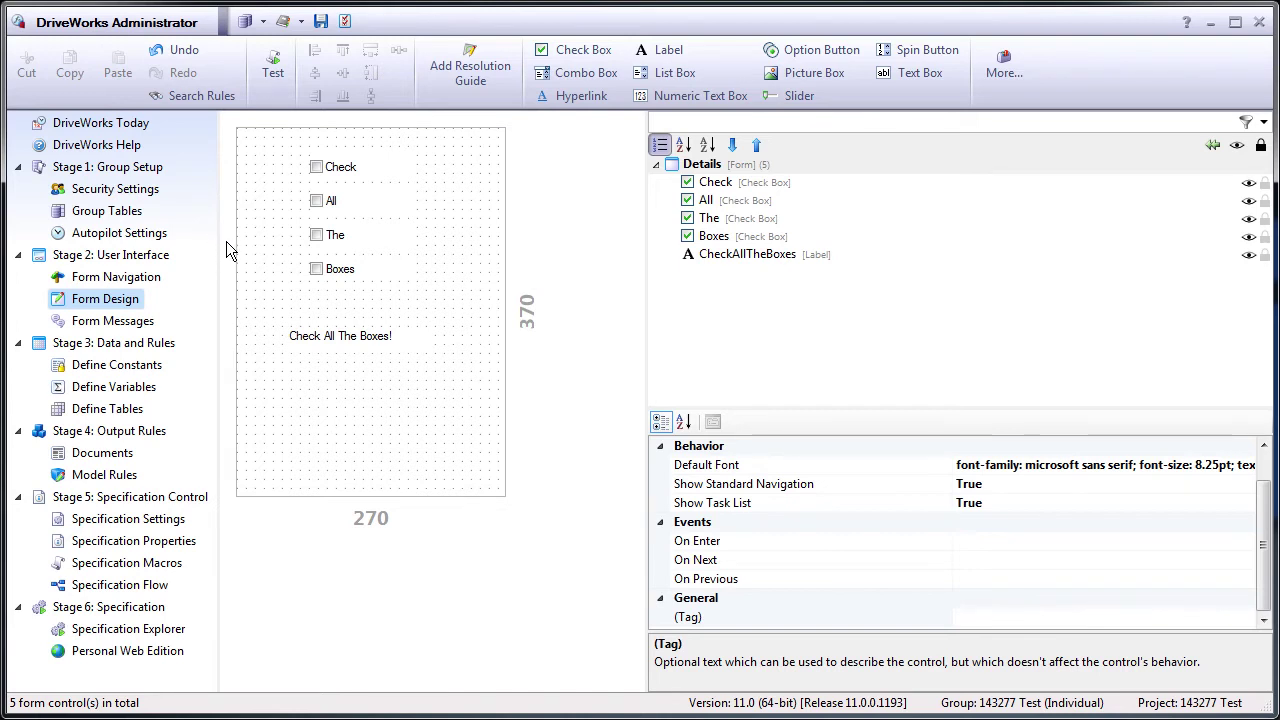
Test the Details form by ticking Check, All, The and Boxes, clear Check and All, and leave test mode.
click(272, 62)
click(317, 168)
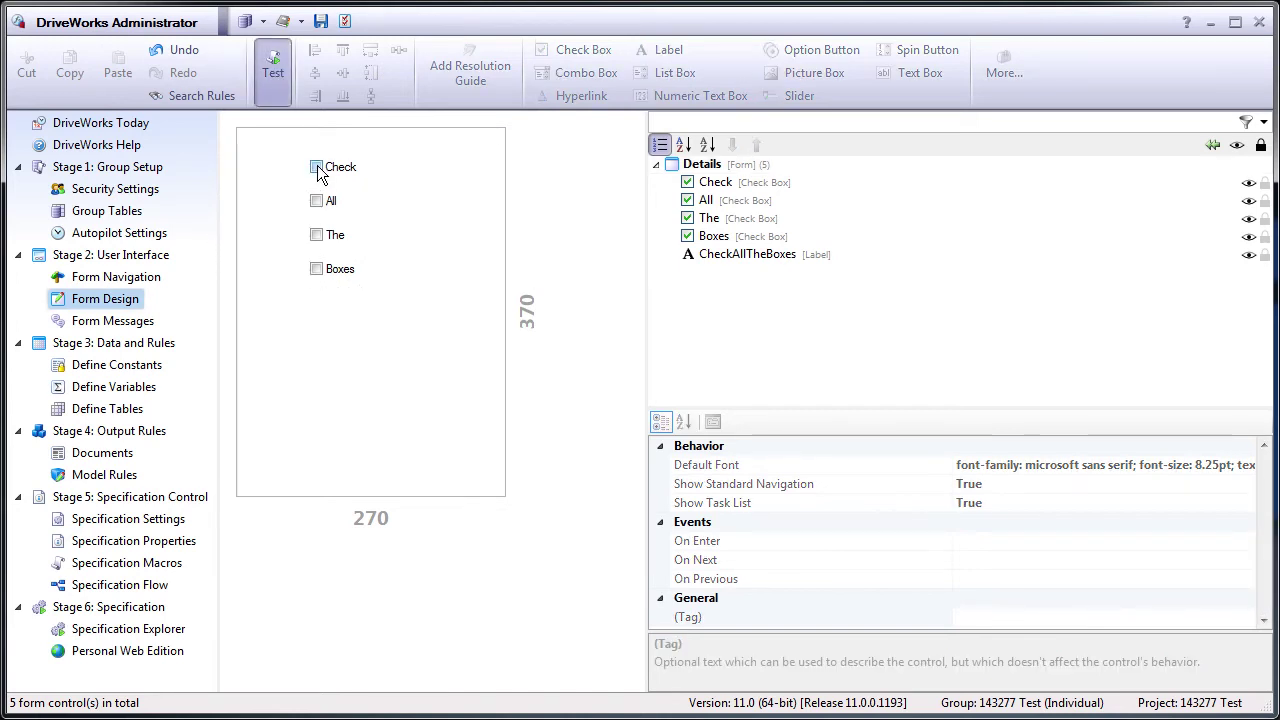
click(318, 201)
click(318, 236)
click(317, 269)
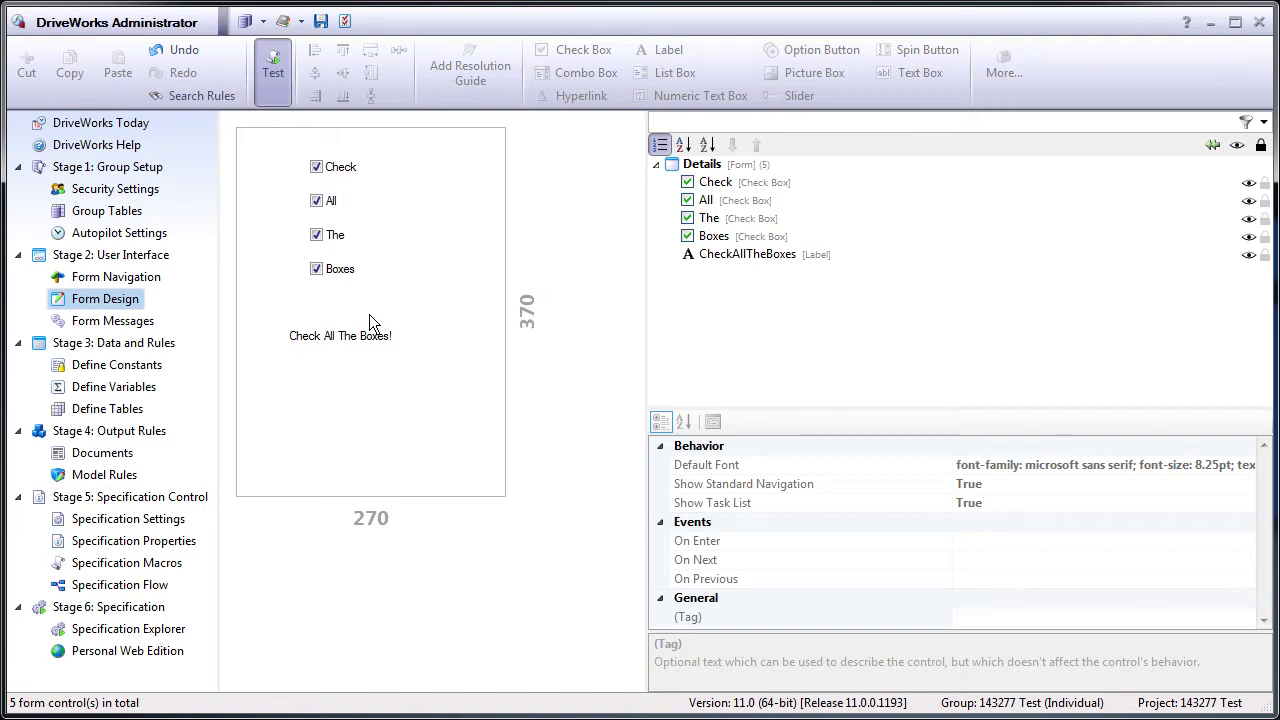
click(317, 166)
click(317, 201)
click(282, 99)
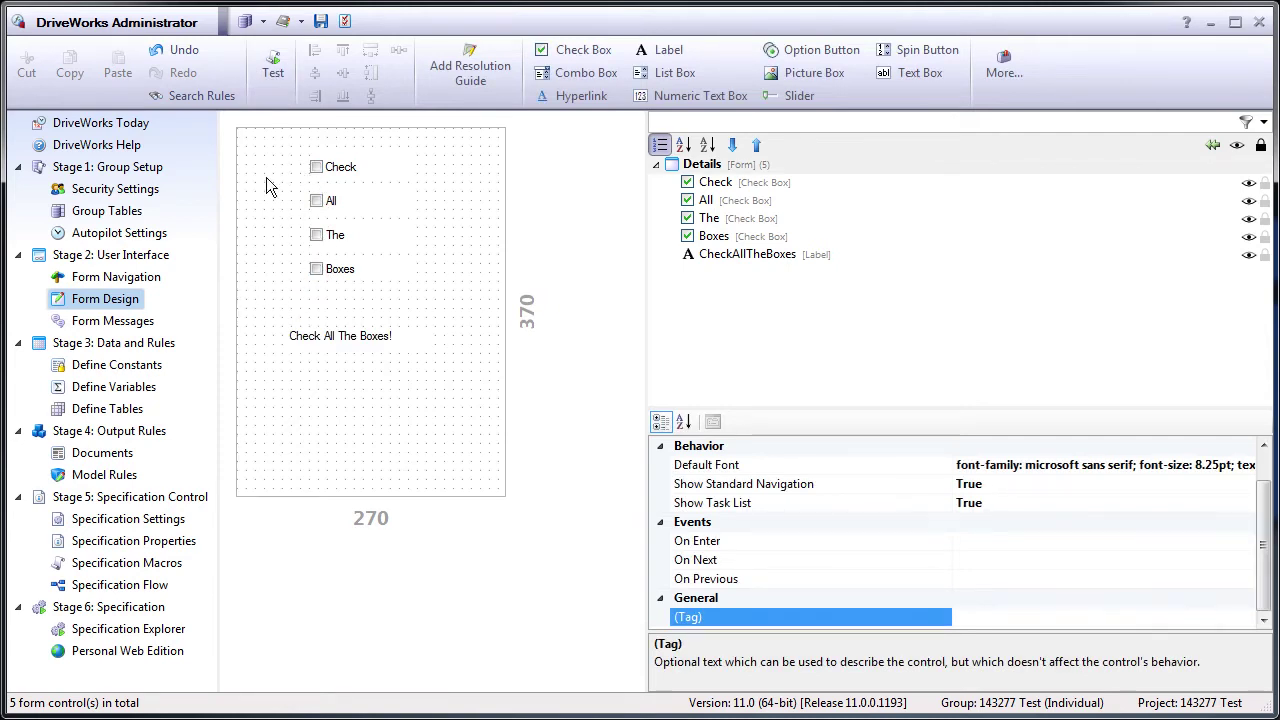
Review the CheckAllTheBoxes variable's rule, the form design and the specification flow.
click(124, 390)
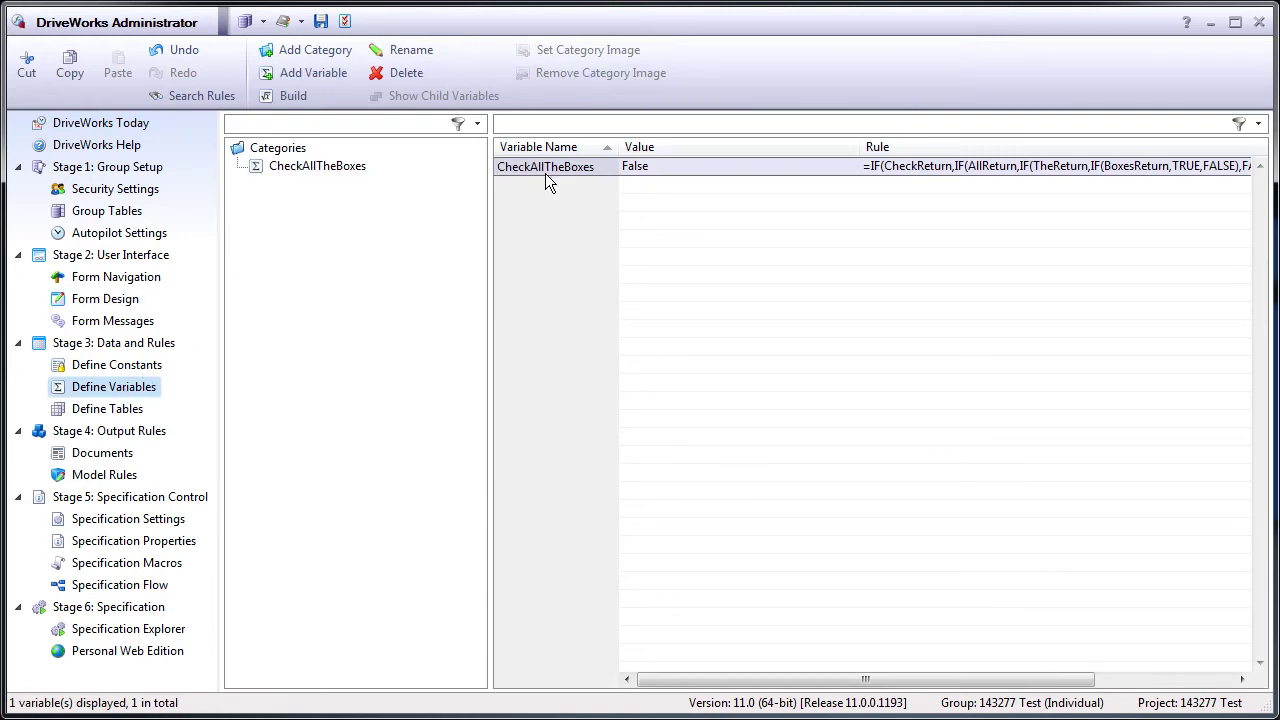
click(107, 298)
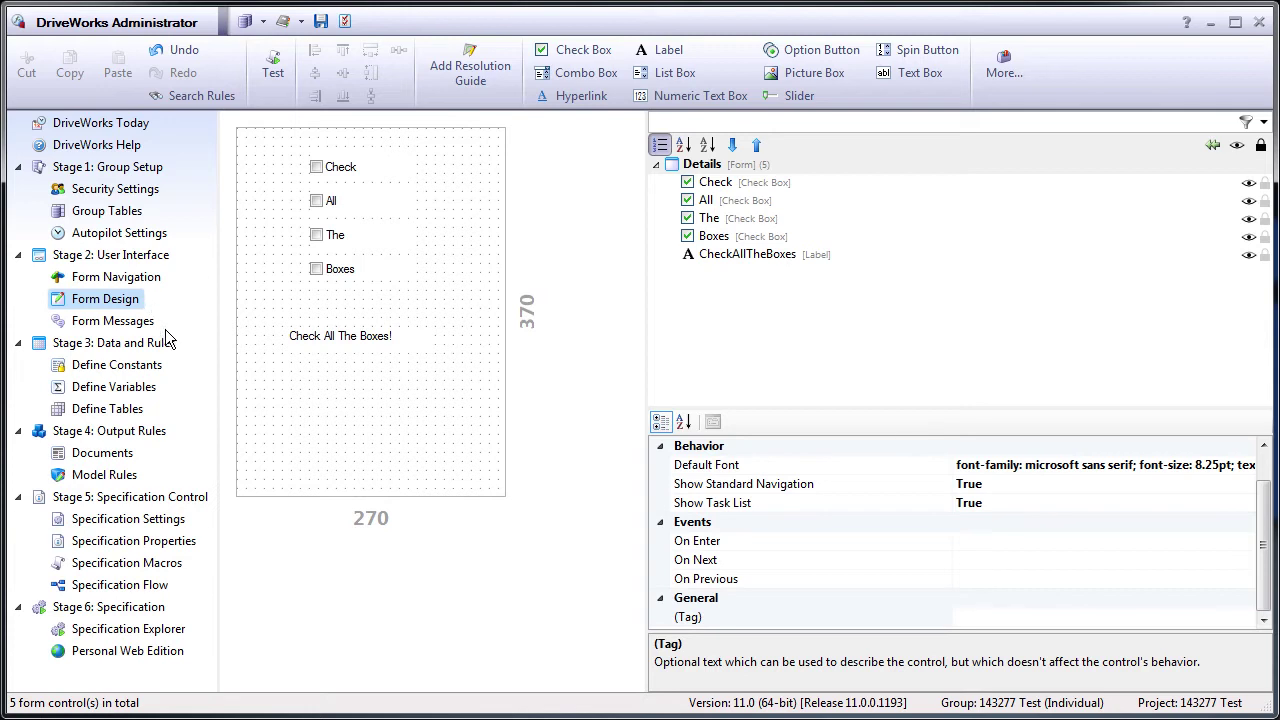
click(135, 588)
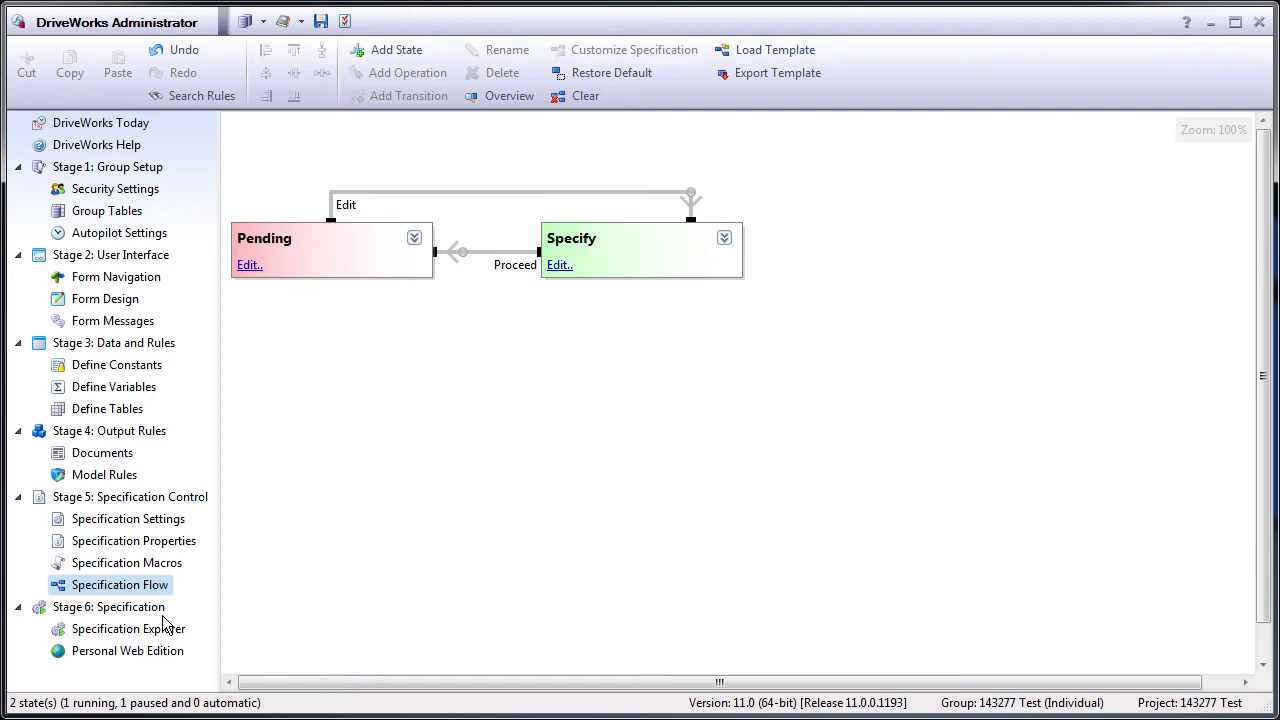
Start a new specification from the Specification Explorer and tick the Check, All, The and Boxes check boxes.
click(90, 632)
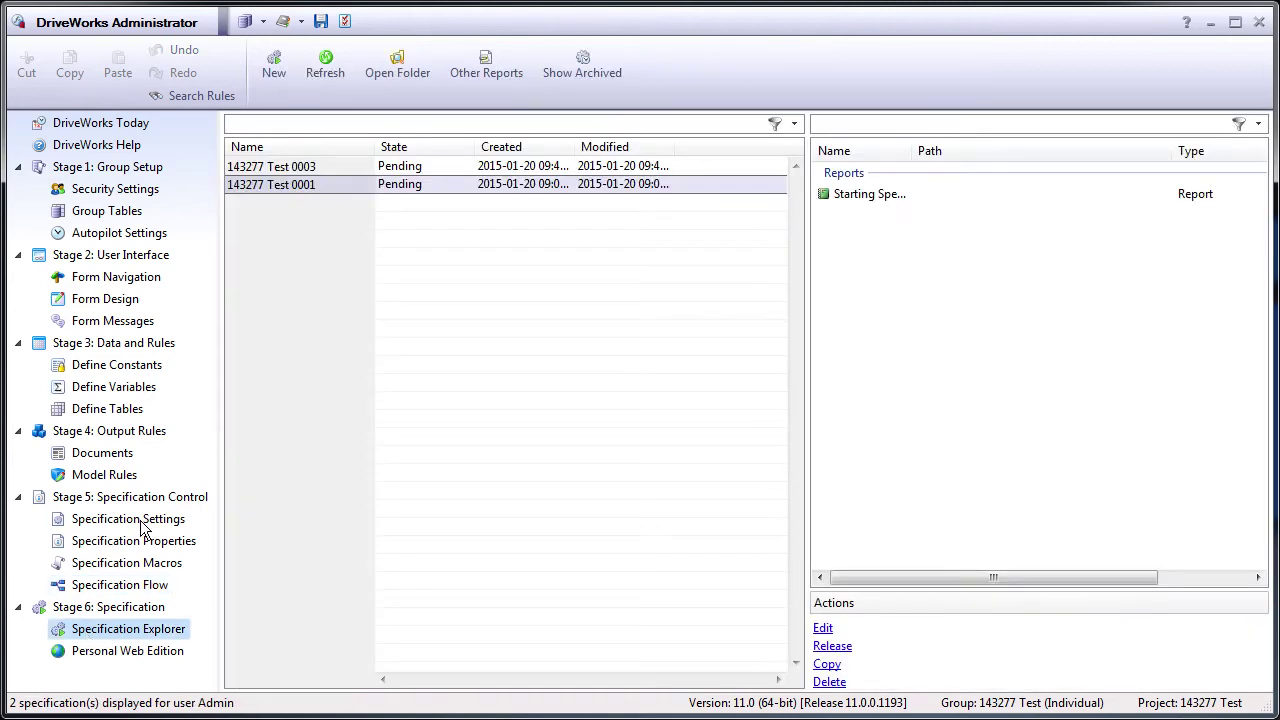
click(275, 64)
click(753, 533)
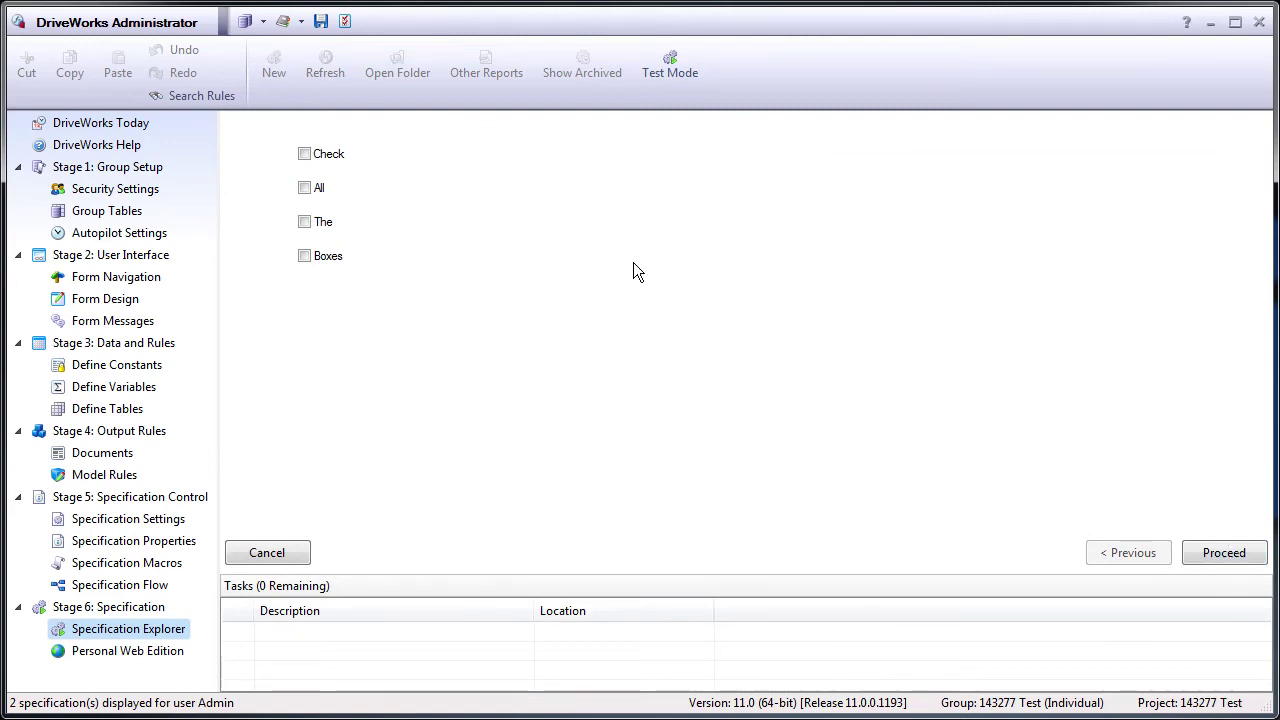
click(305, 155)
click(305, 188)
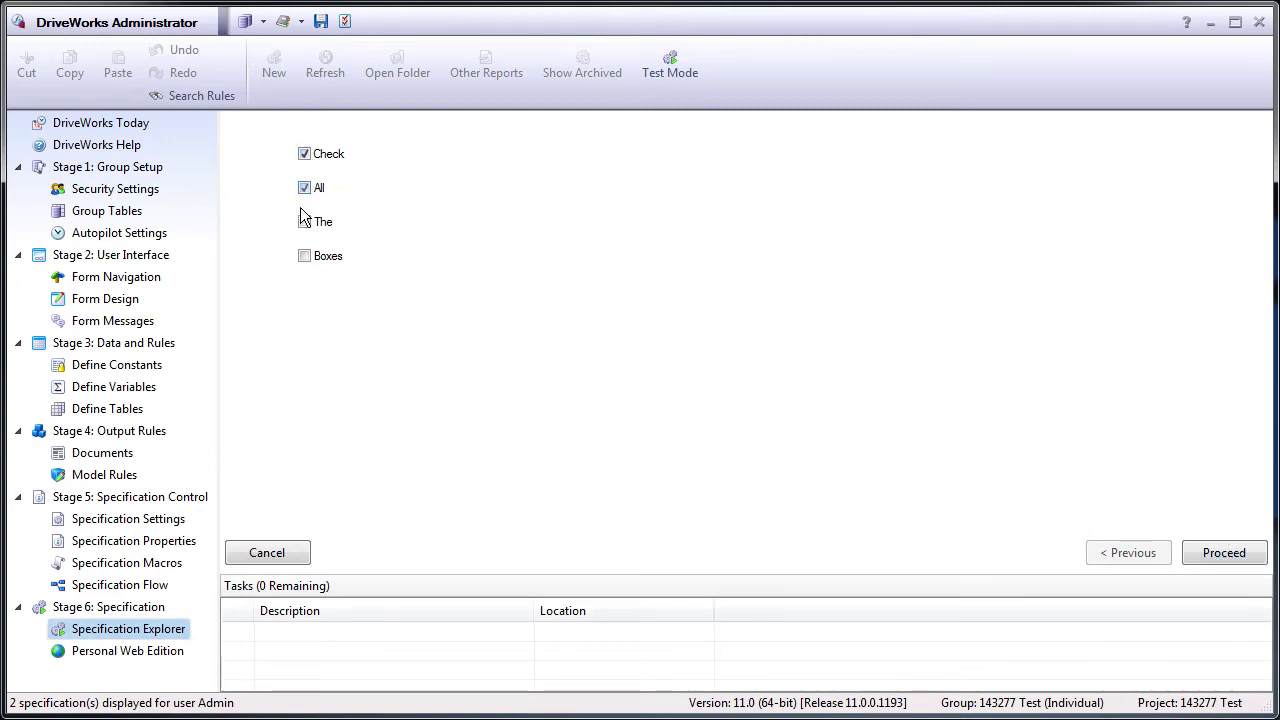
click(305, 222)
click(305, 256)
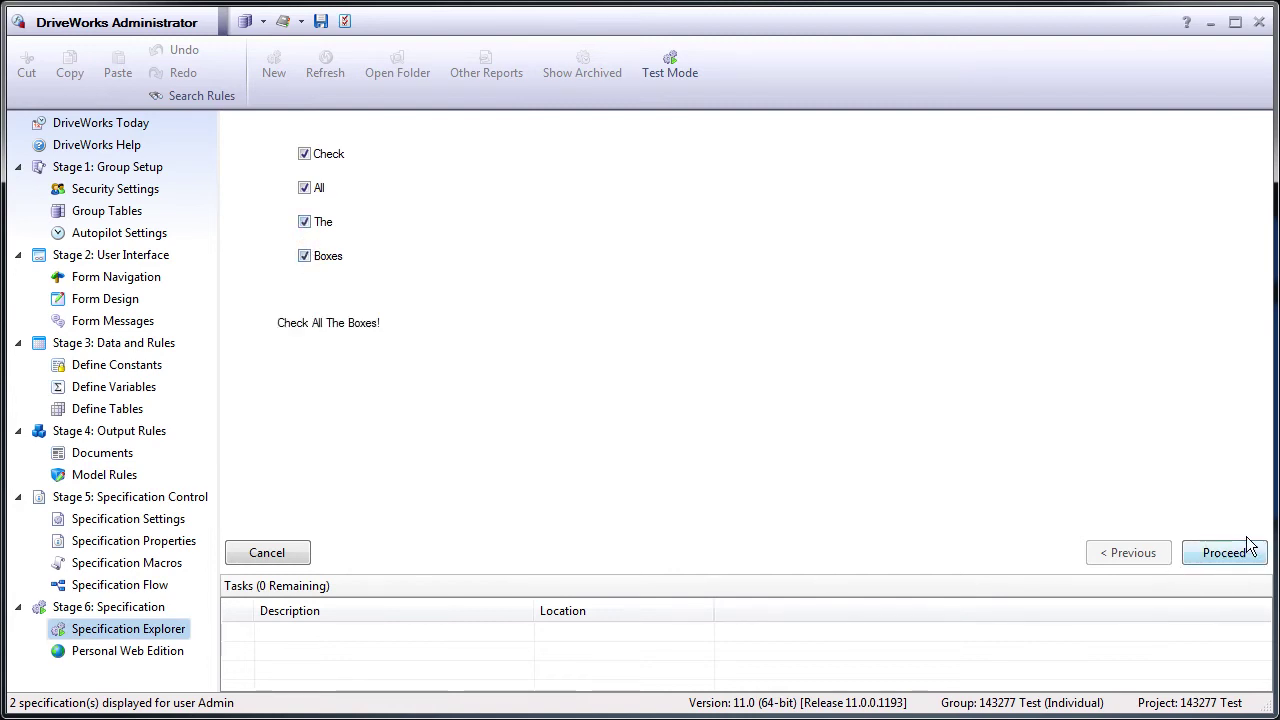
Clear all four check boxes in the running specification and cancel it.
click(304, 256)
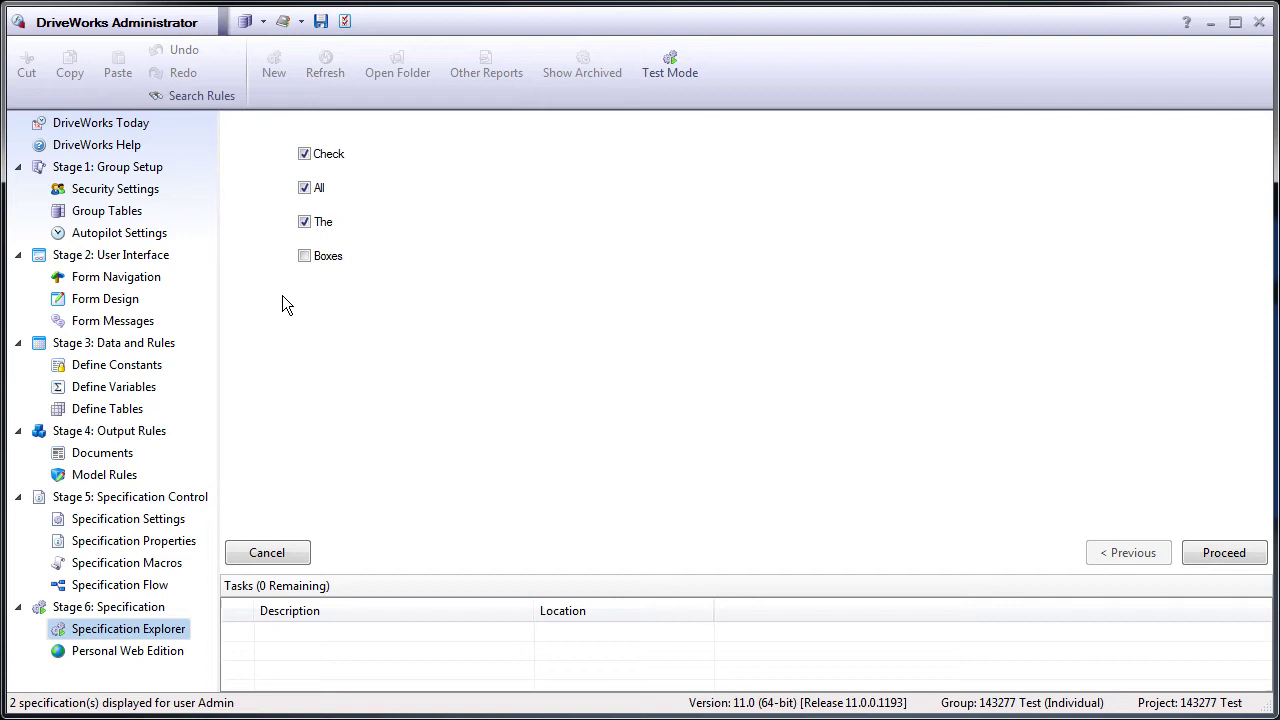
click(305, 222)
click(305, 188)
click(305, 154)
click(259, 554)
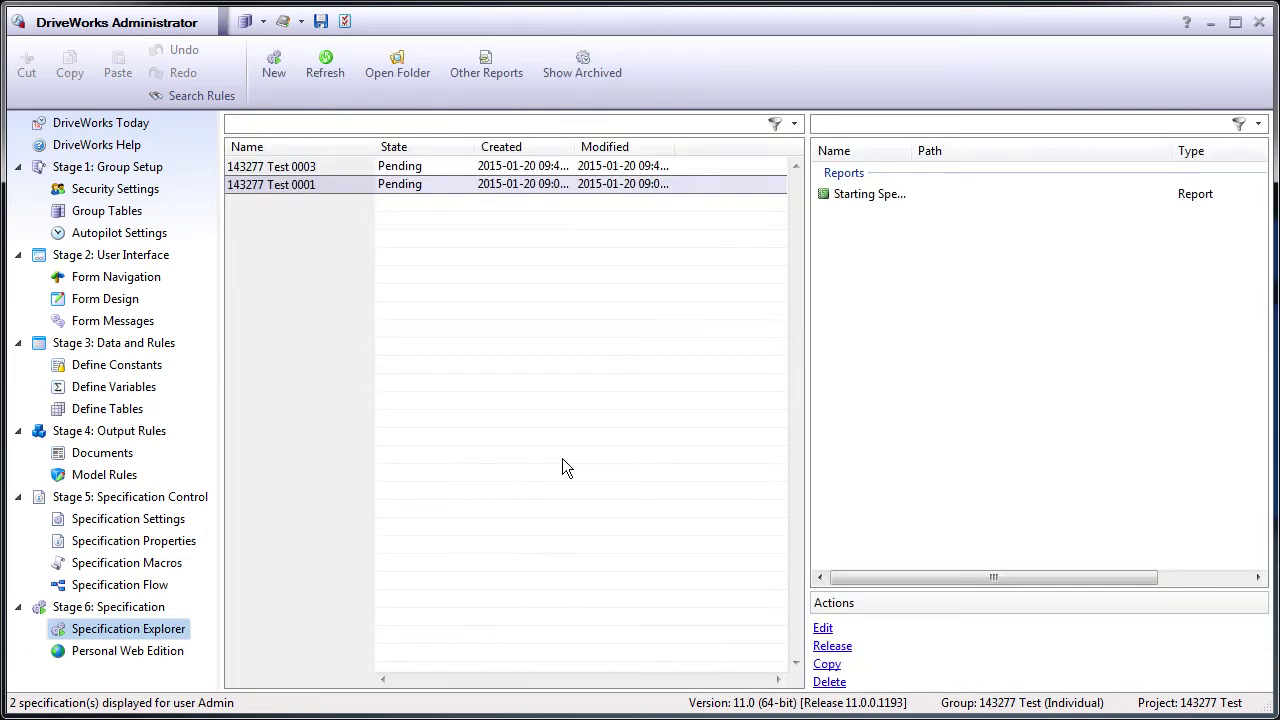
Open the conditions of the Proceed transition in the specification flow's Specify state for editing.
click(140, 585)
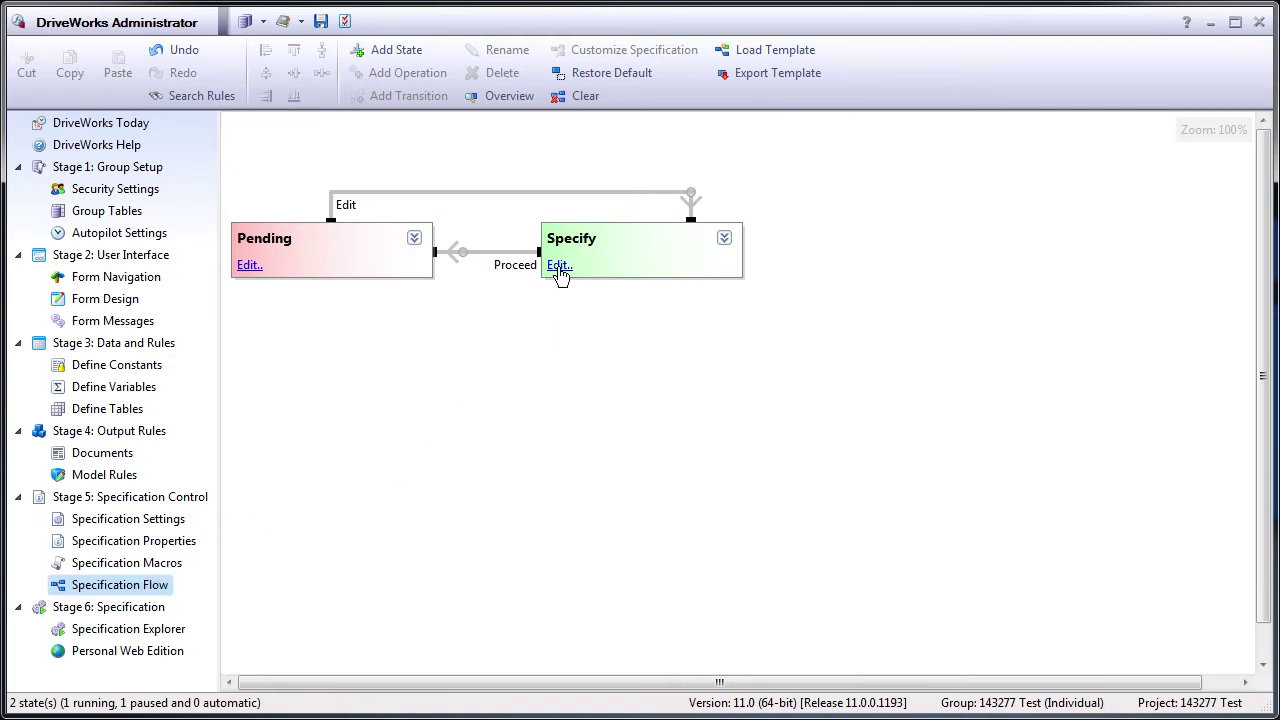
click(559, 268)
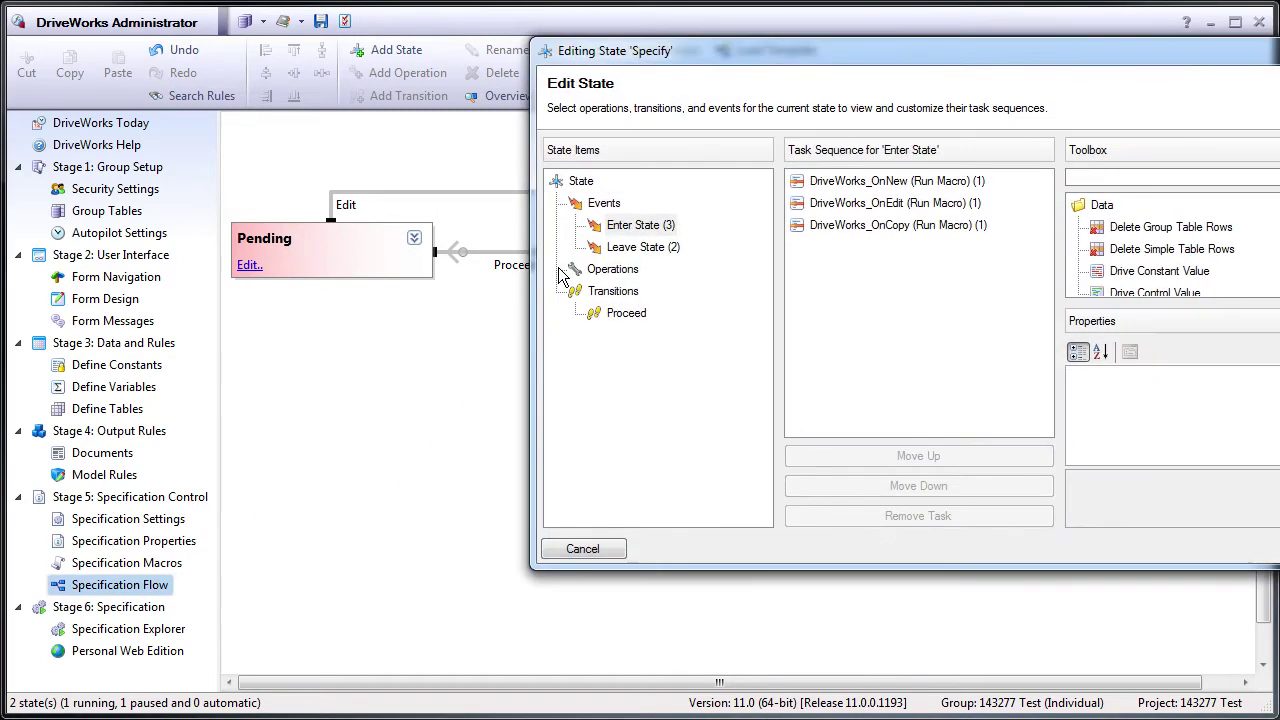
click(628, 314)
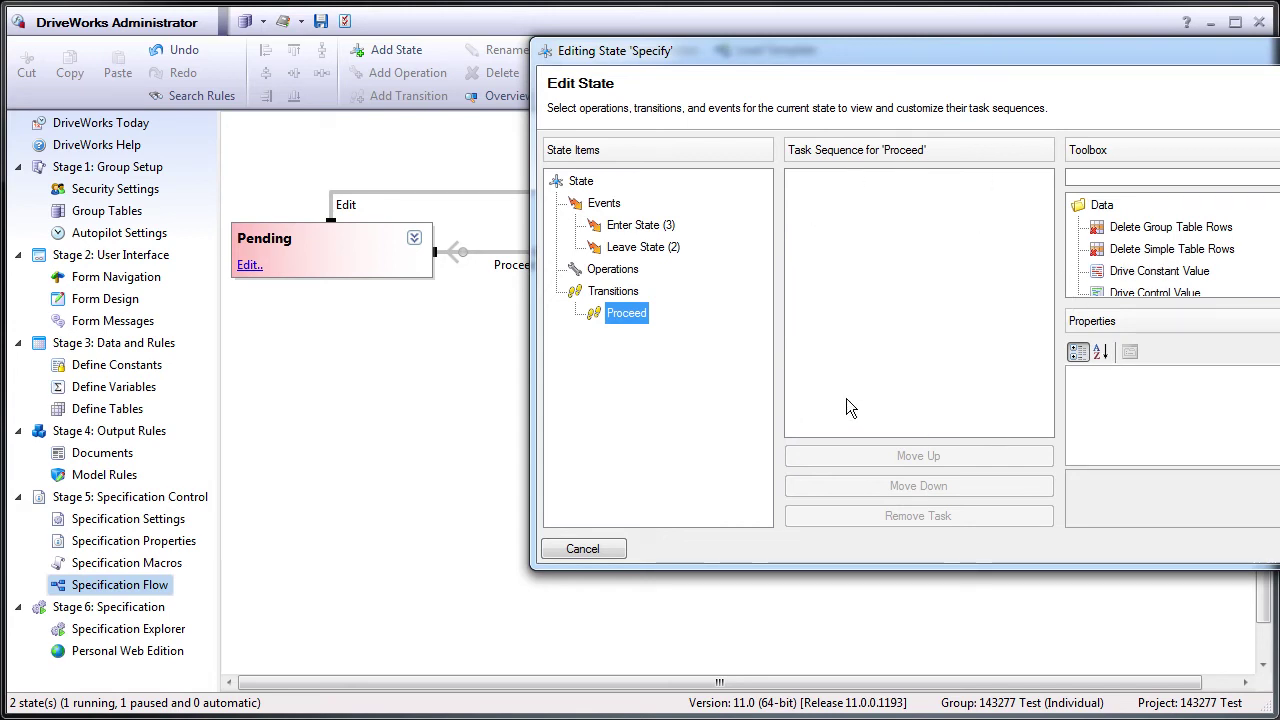
right_click(596, 319)
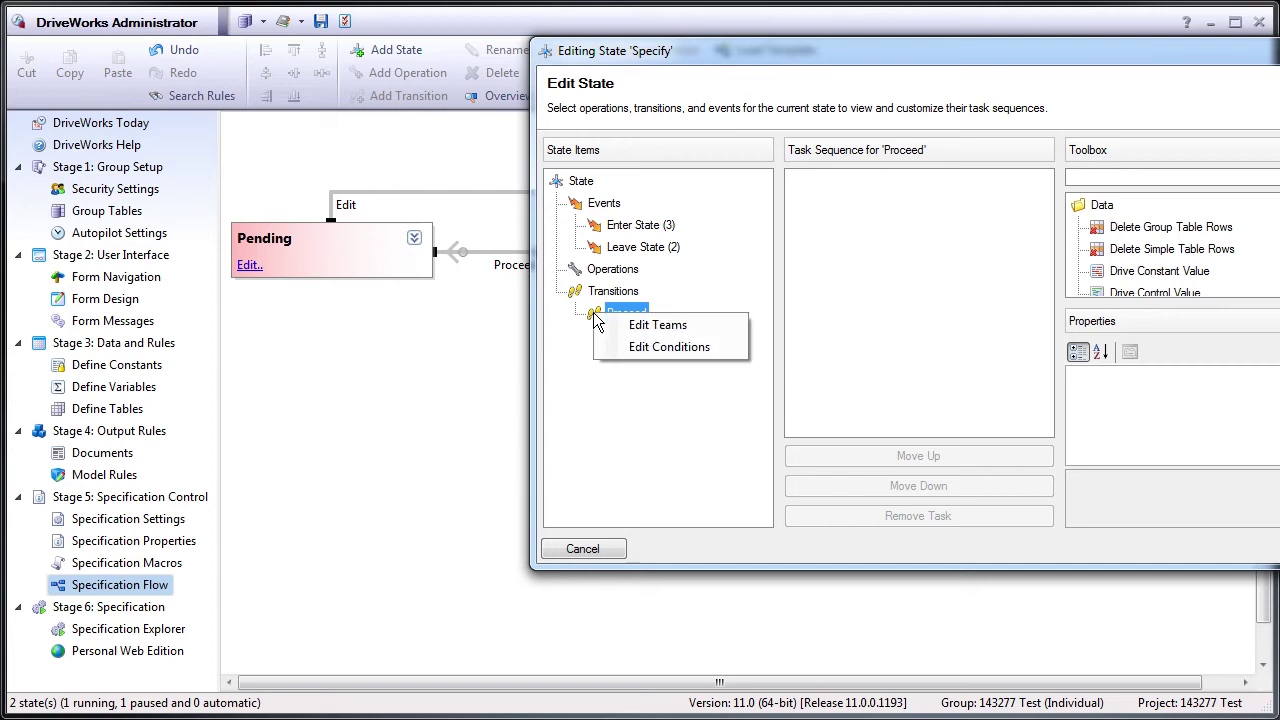
click(707, 347)
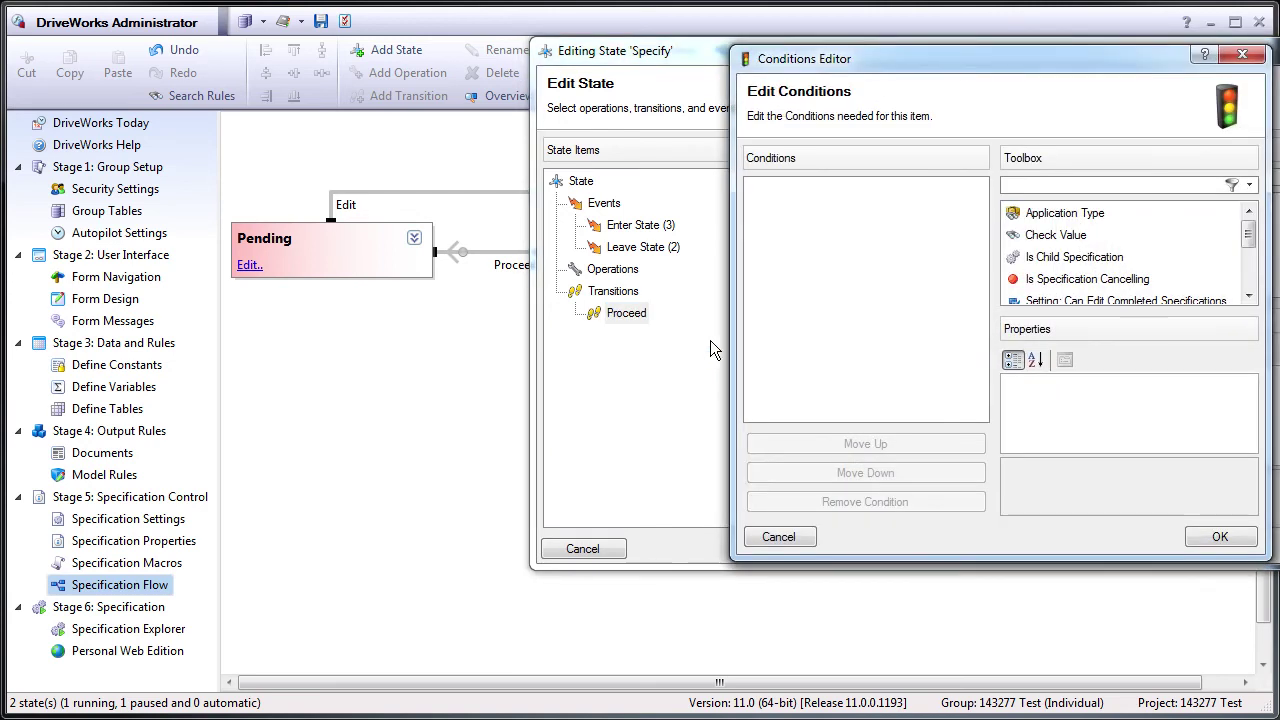
Add a Check Value condition to the Proceed transition.
drag(981, 60, 674, 157)
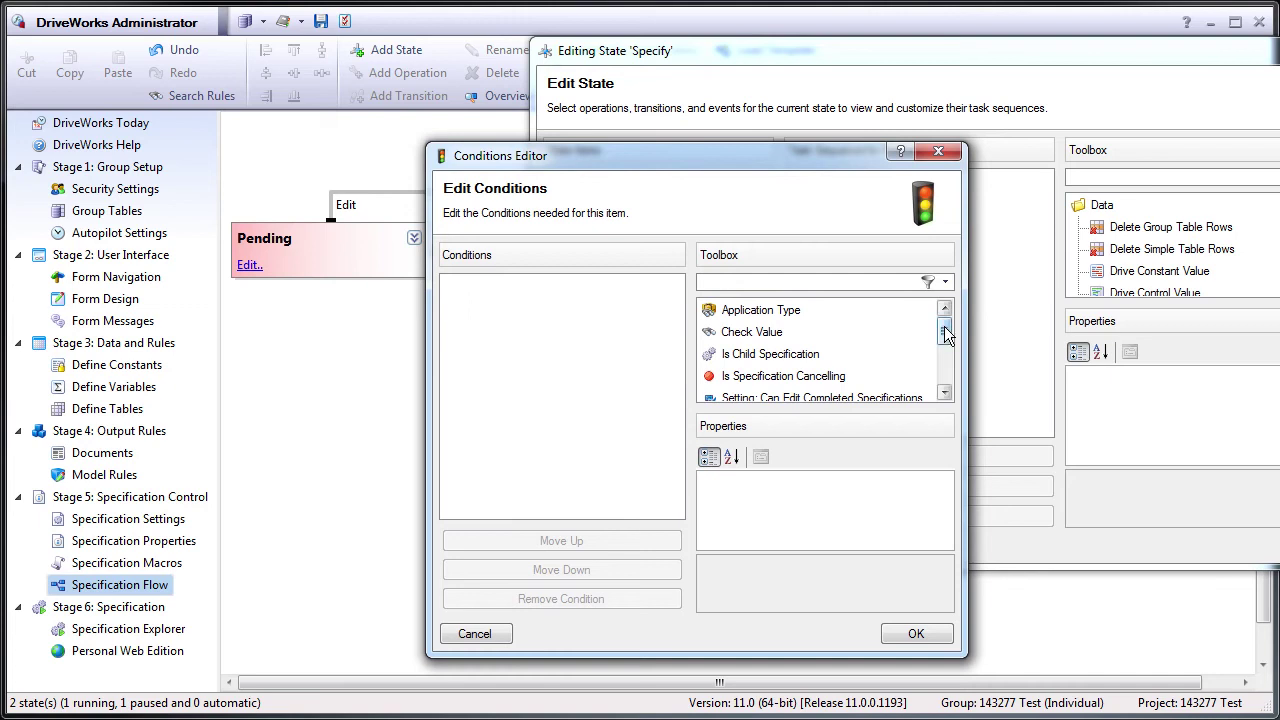
mouse_move(944, 328)
mouse_down()
mouse_move(947, 377)
mouse_move(951, 323)
mouse_up()
click(740, 340)
drag(740, 340, 478, 302)
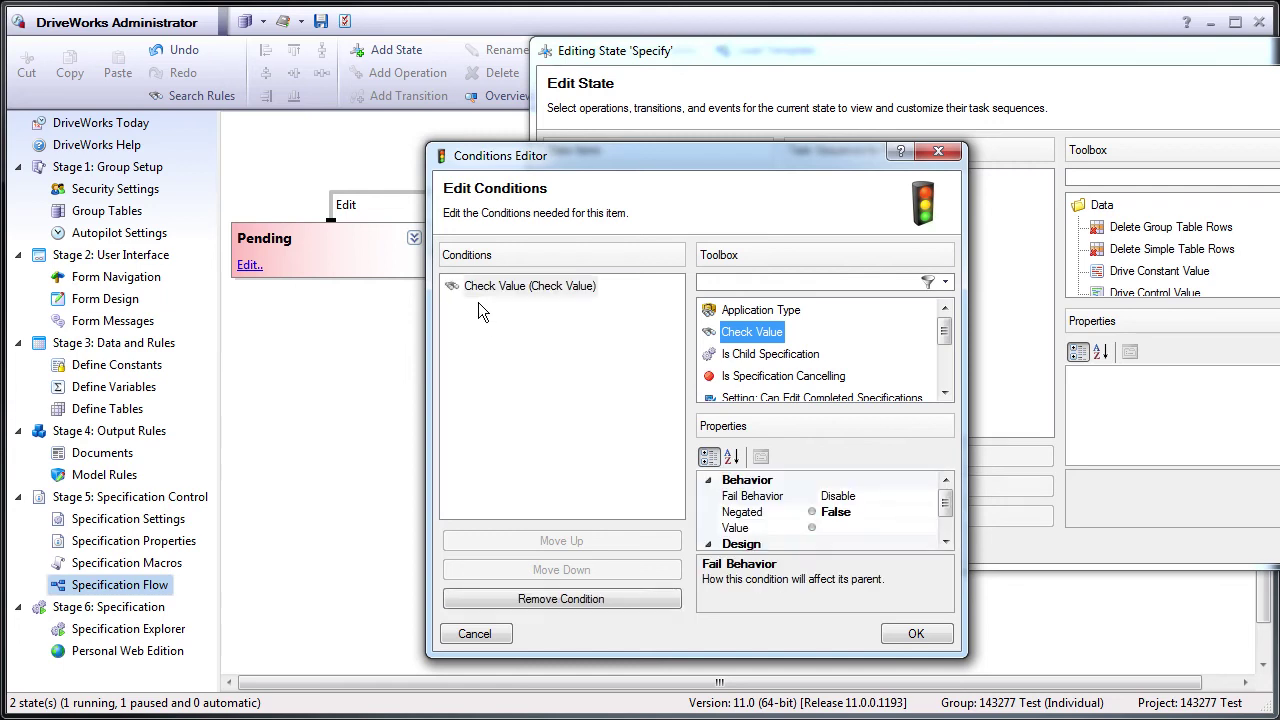
Start the Check Value condition's Value rule as an IF function with DWVariableCheckAllTheBoxes as its condition.
click(811, 527)
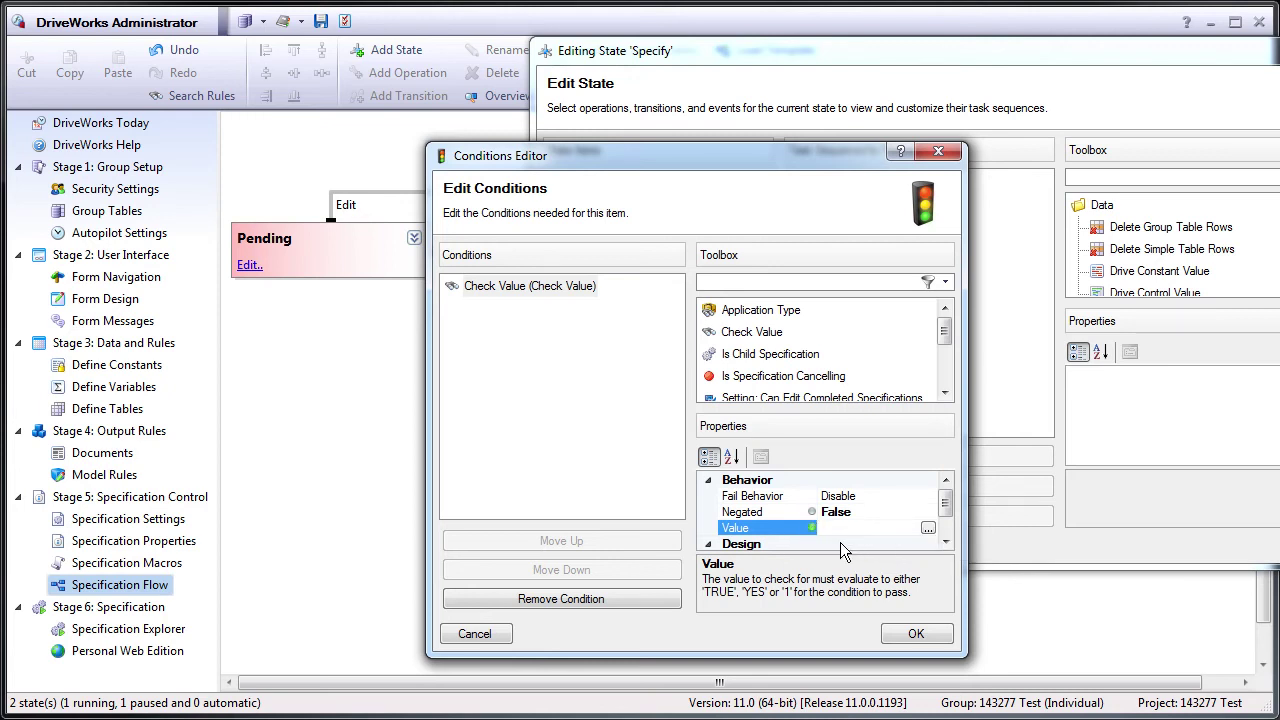
click(927, 527)
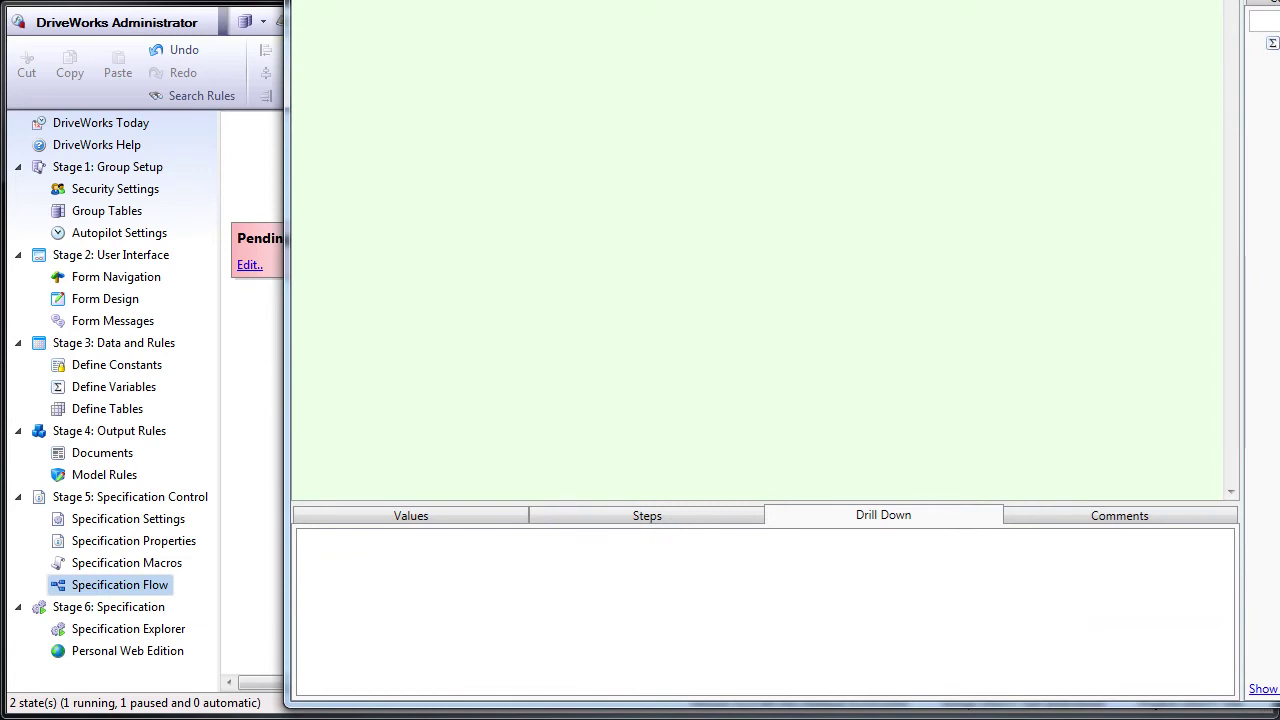
drag(1080, 0, 814, 14)
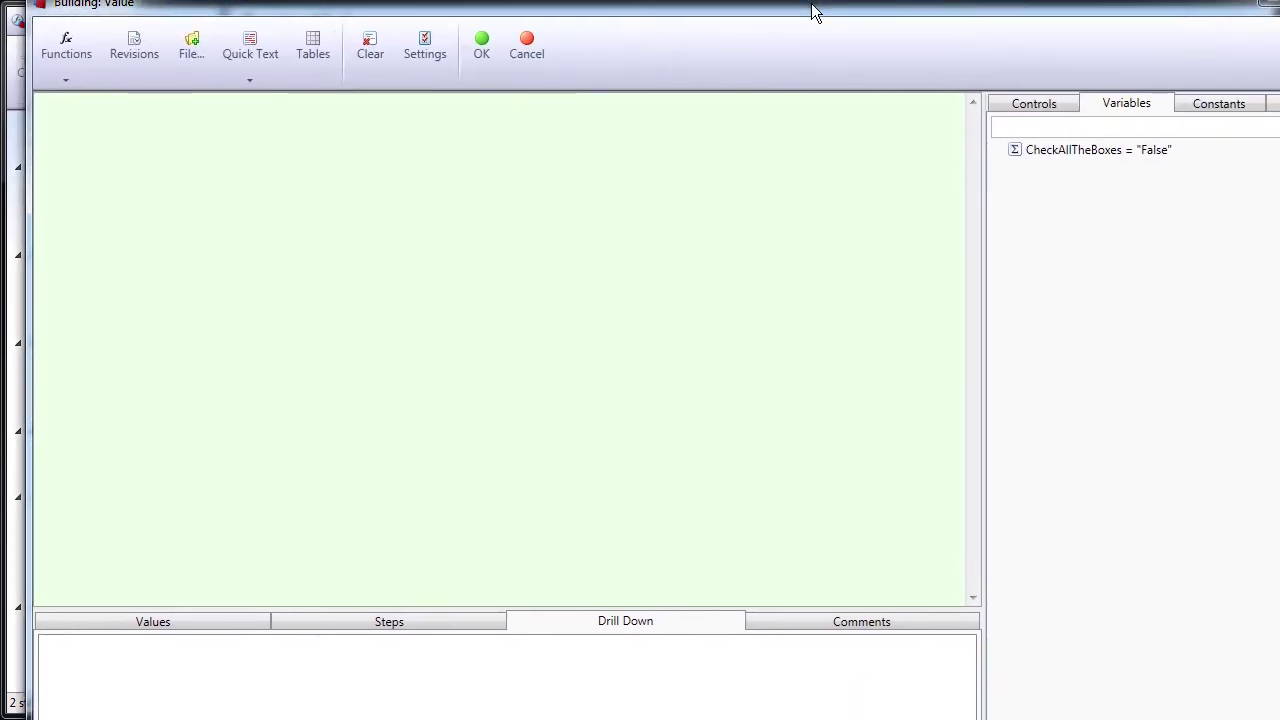
click(320, 162)
text(IF()
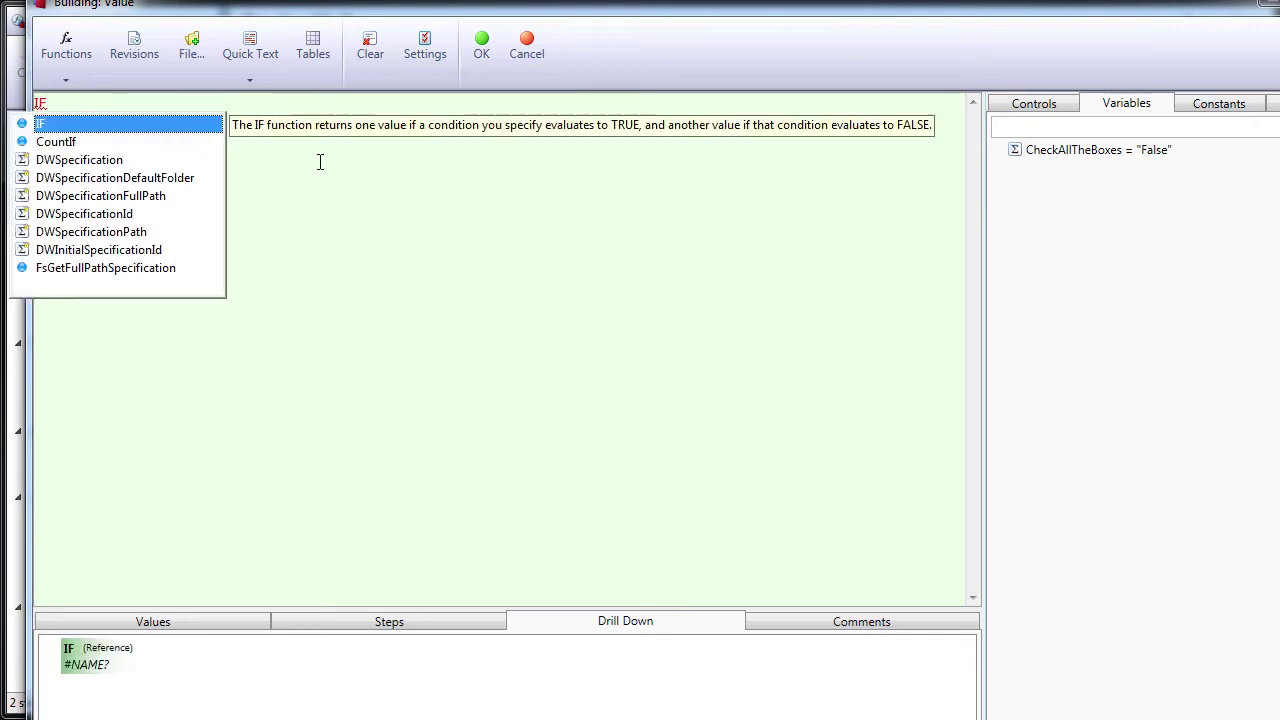
double_click(1086, 151)
text())
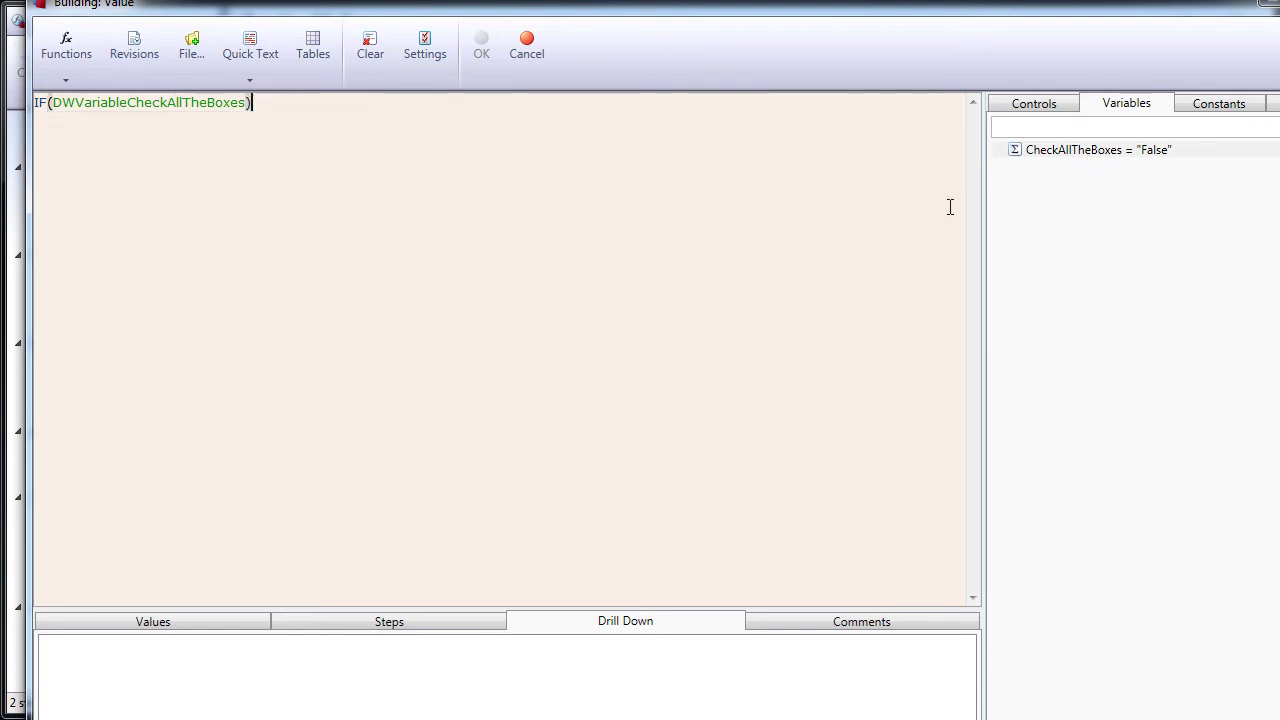
text(,)
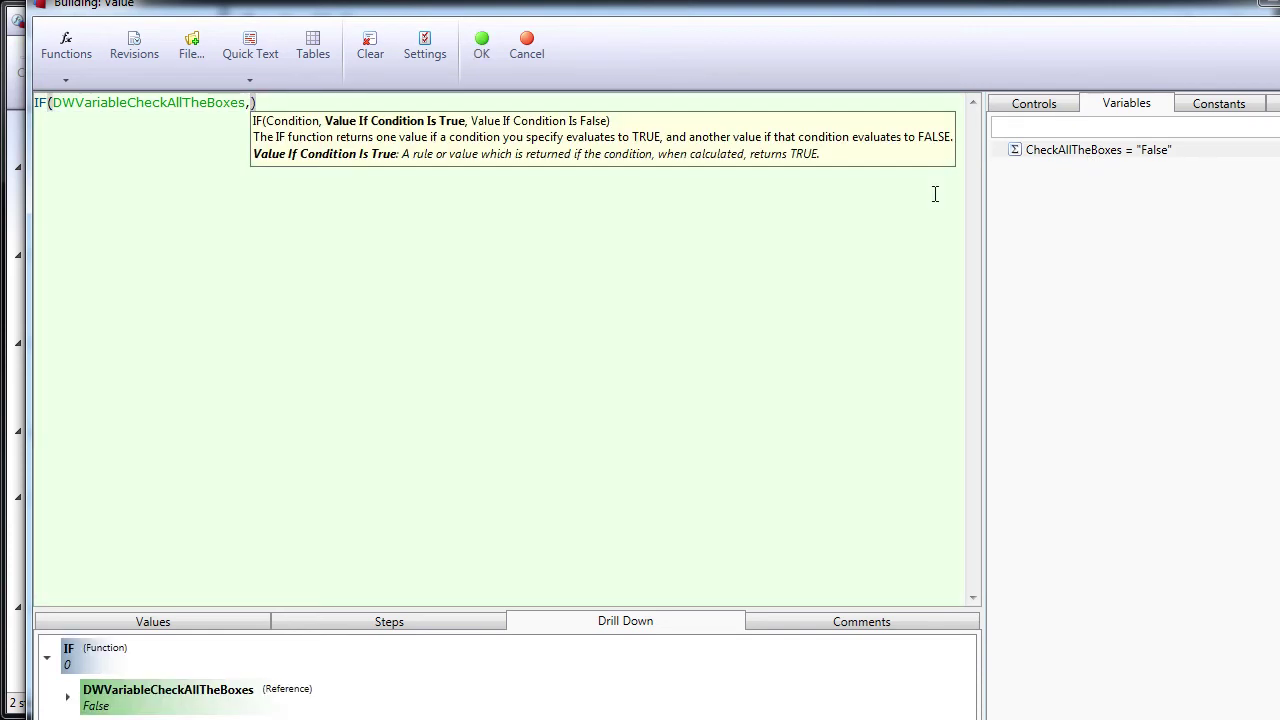
key(BackSpace)
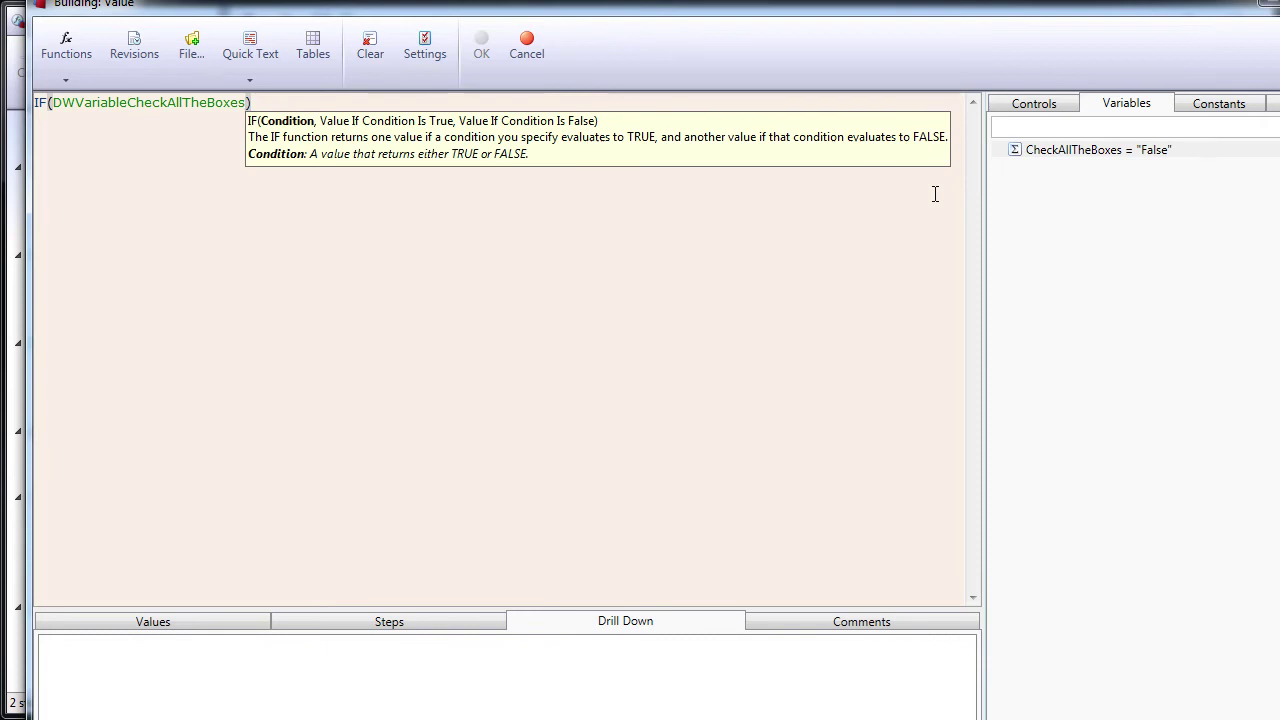
text(,)
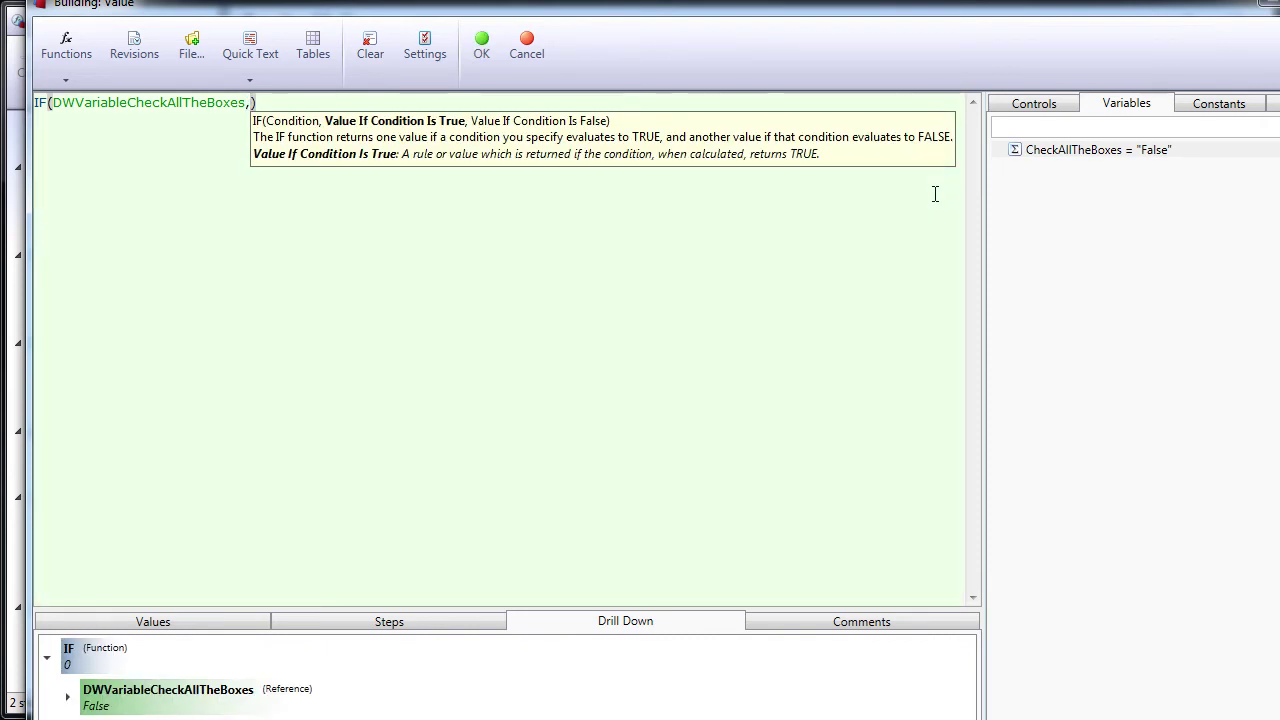
Complete the rule as IF(DWVariableCheckAllTheBoxes,TRUE,FALSE) and accept both the rule and the transition's conditions.
text(TURE,FALSE)
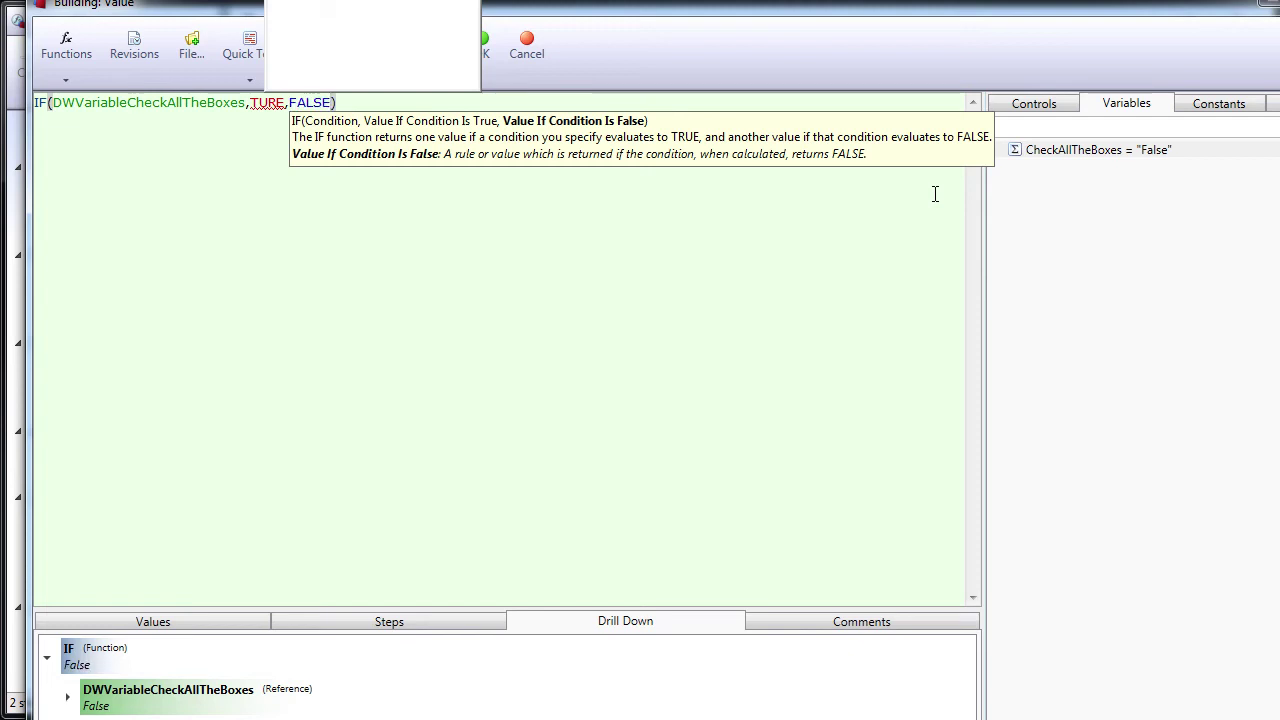
double_click(266, 103)
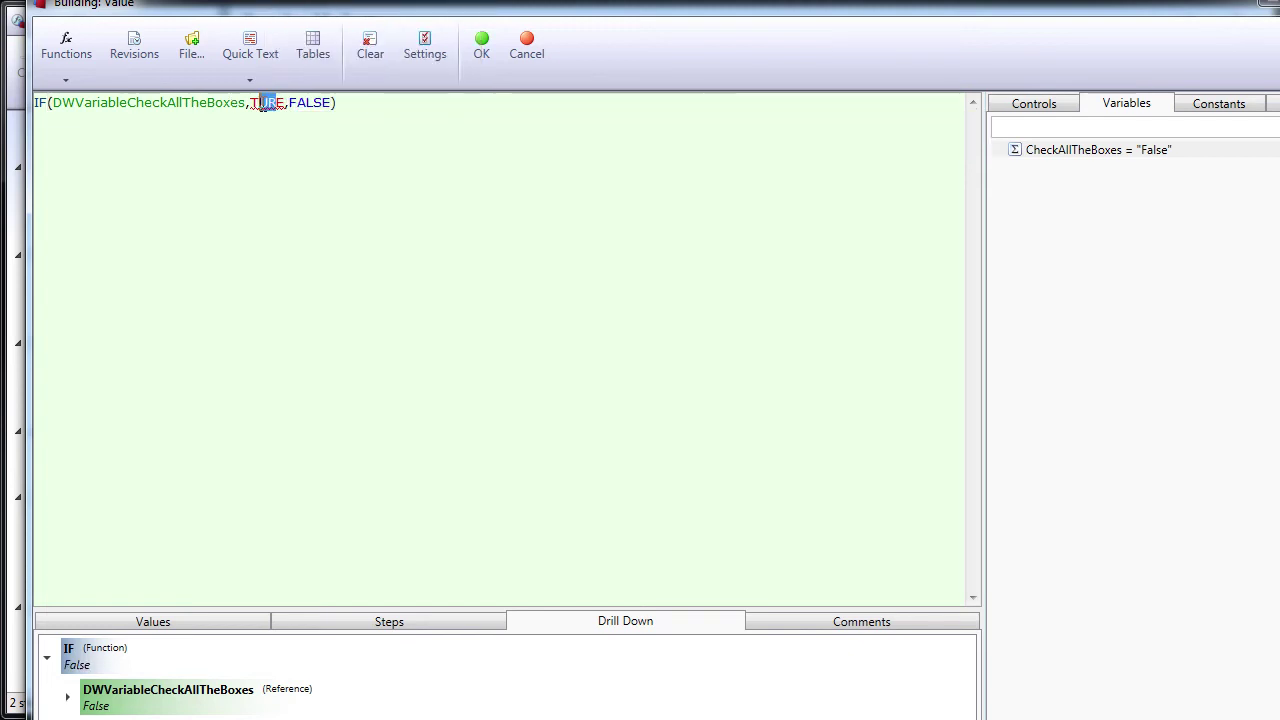
text(TRUE)
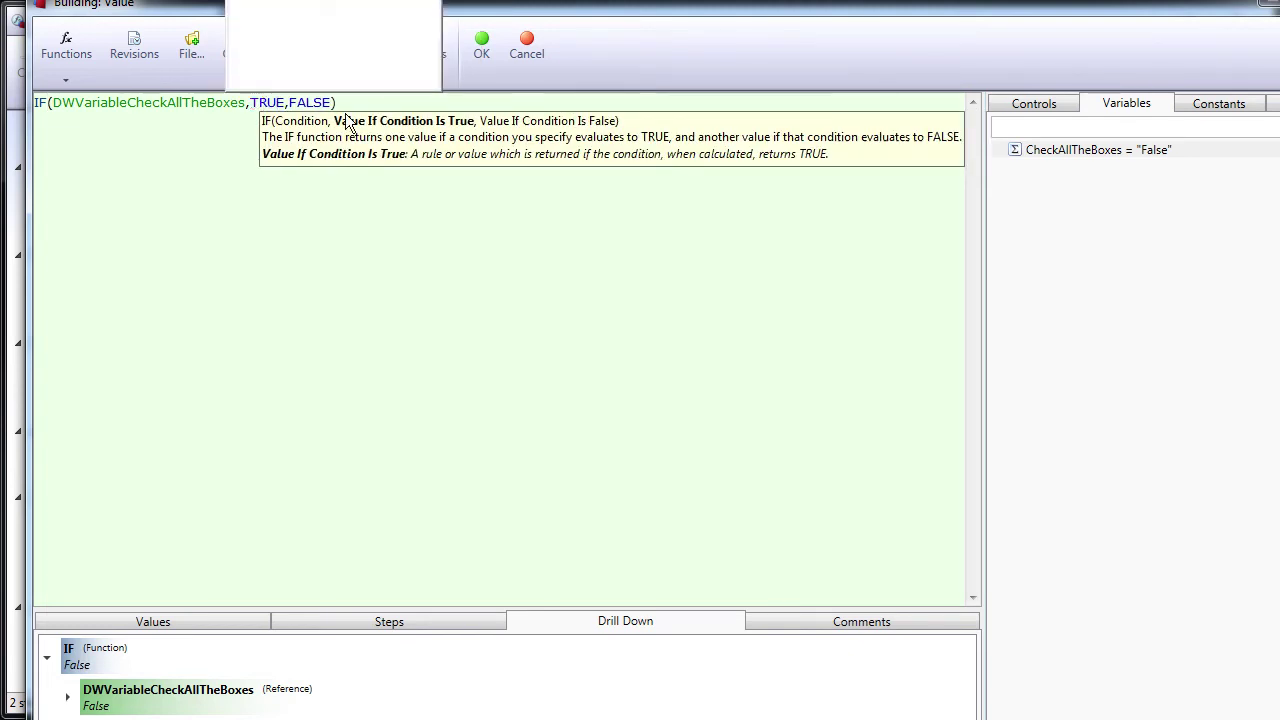
click(391, 105)
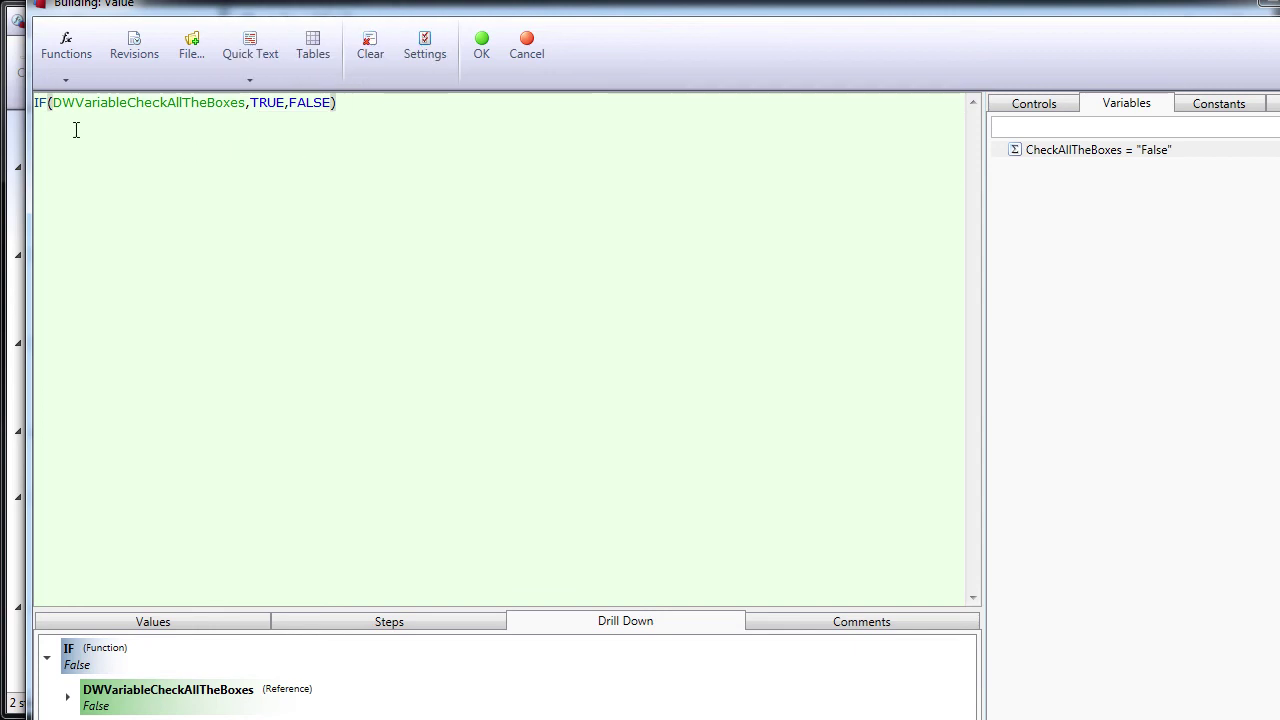
click(248, 103)
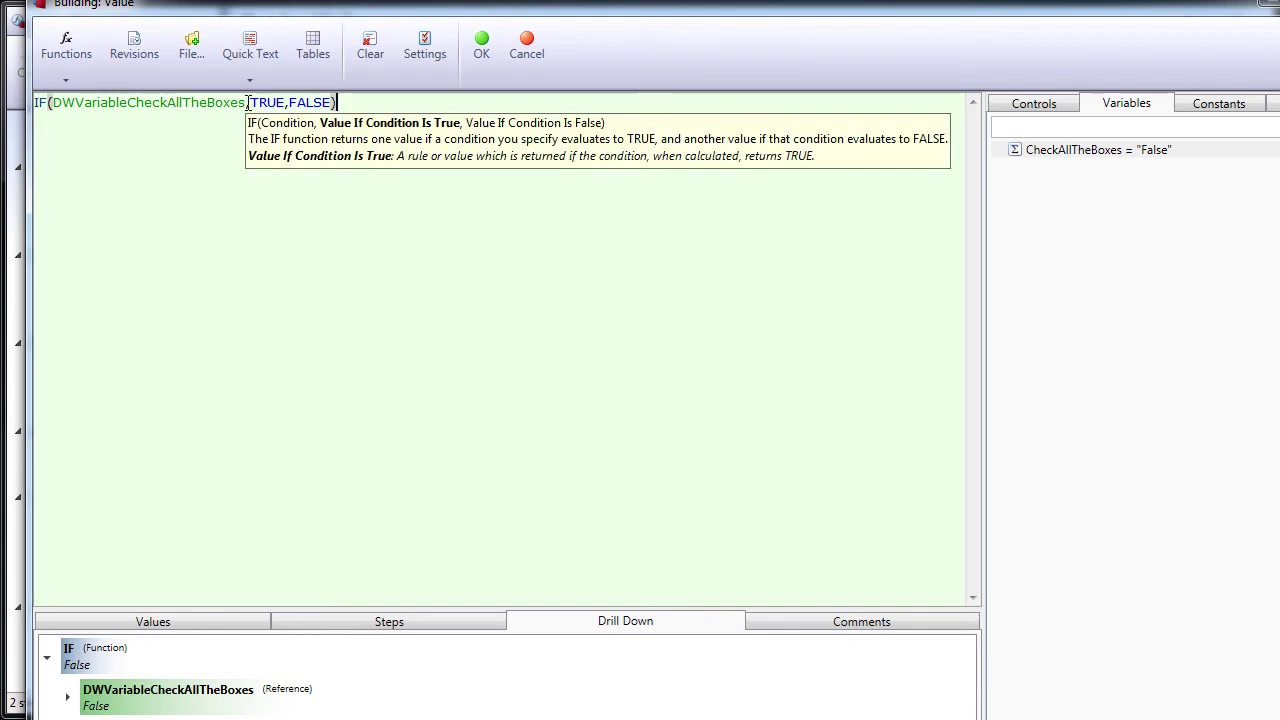
click(256, 103)
key(End)
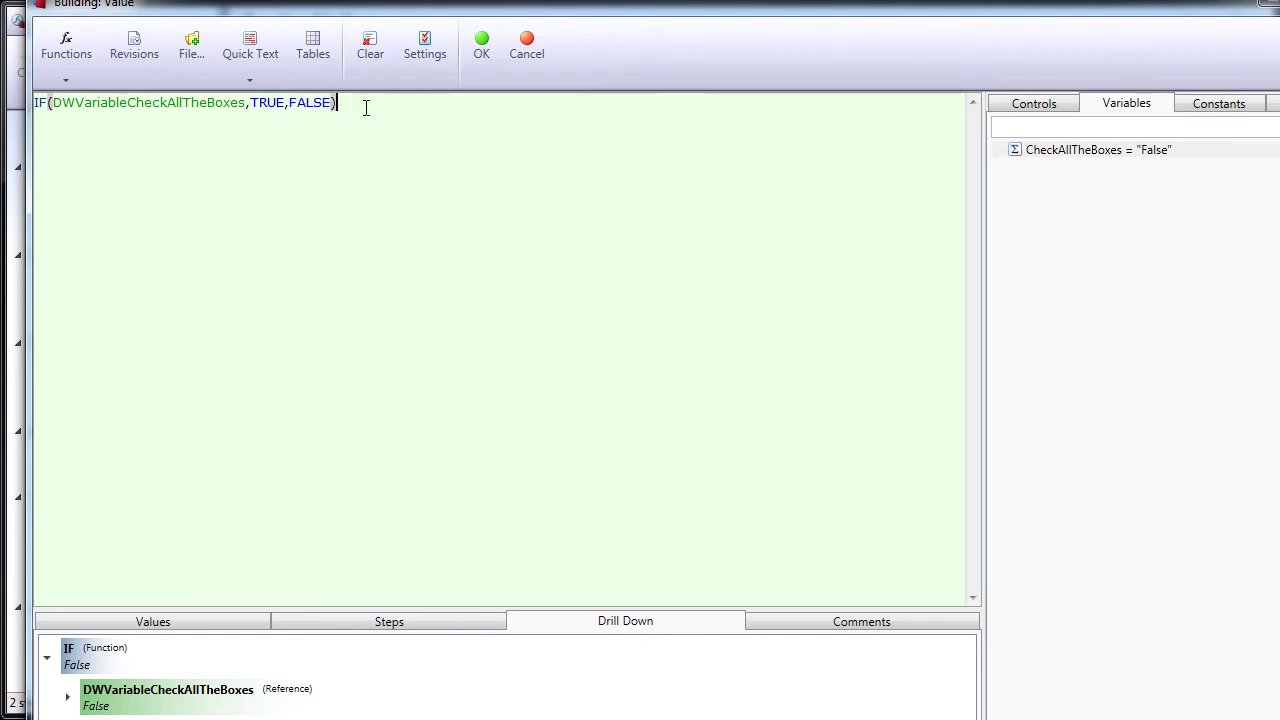
click(479, 44)
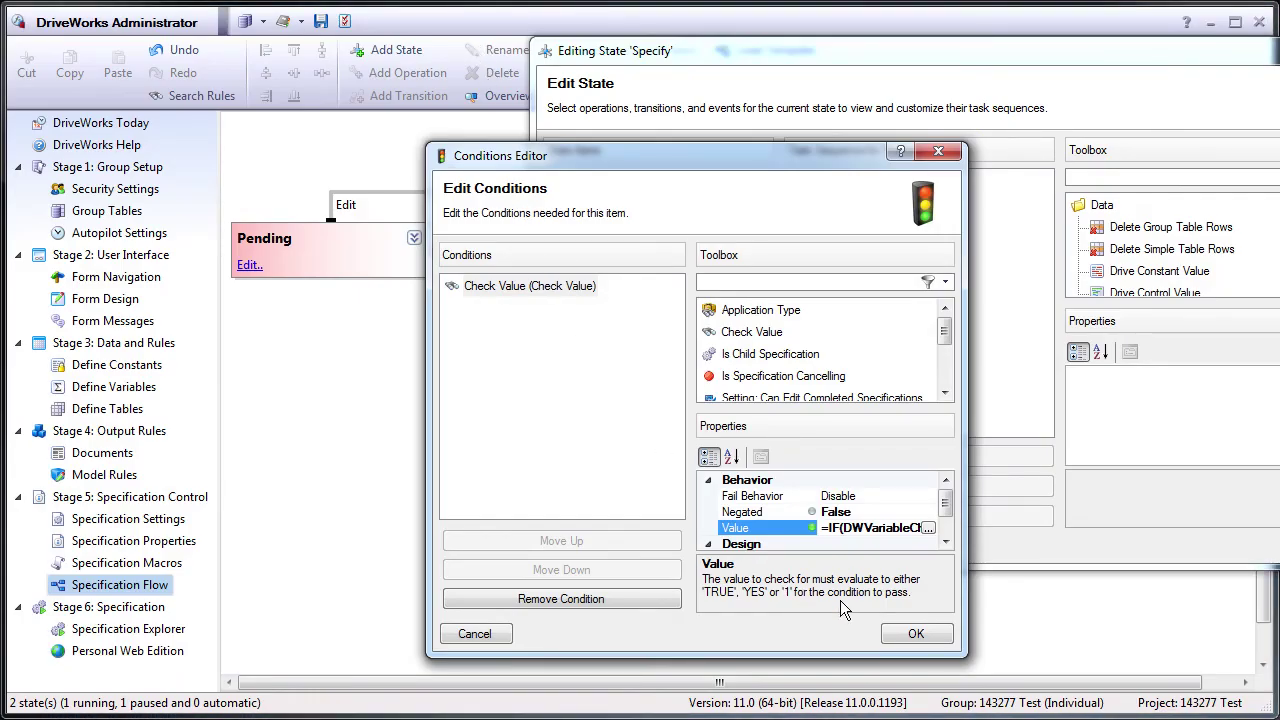
click(914, 633)
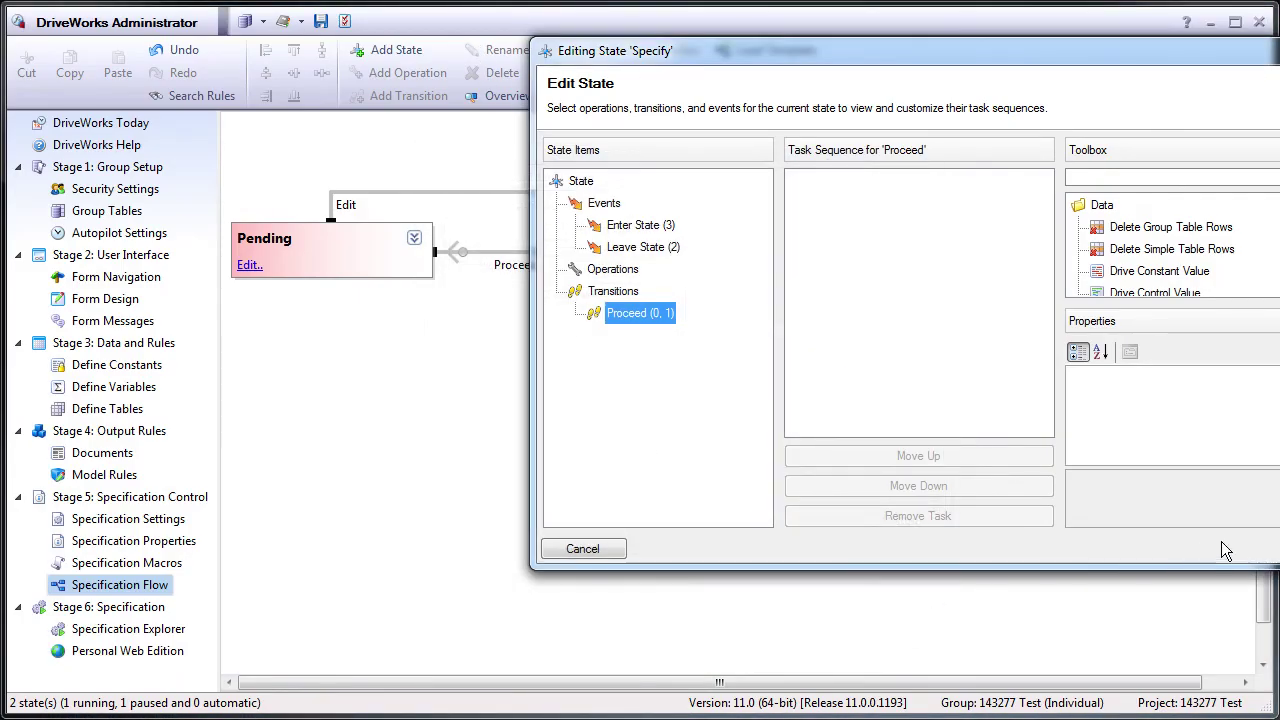
Accept the Specify state's edits and start a new specification based on the 143277 Test project, saving the pending changes.
key(Return)
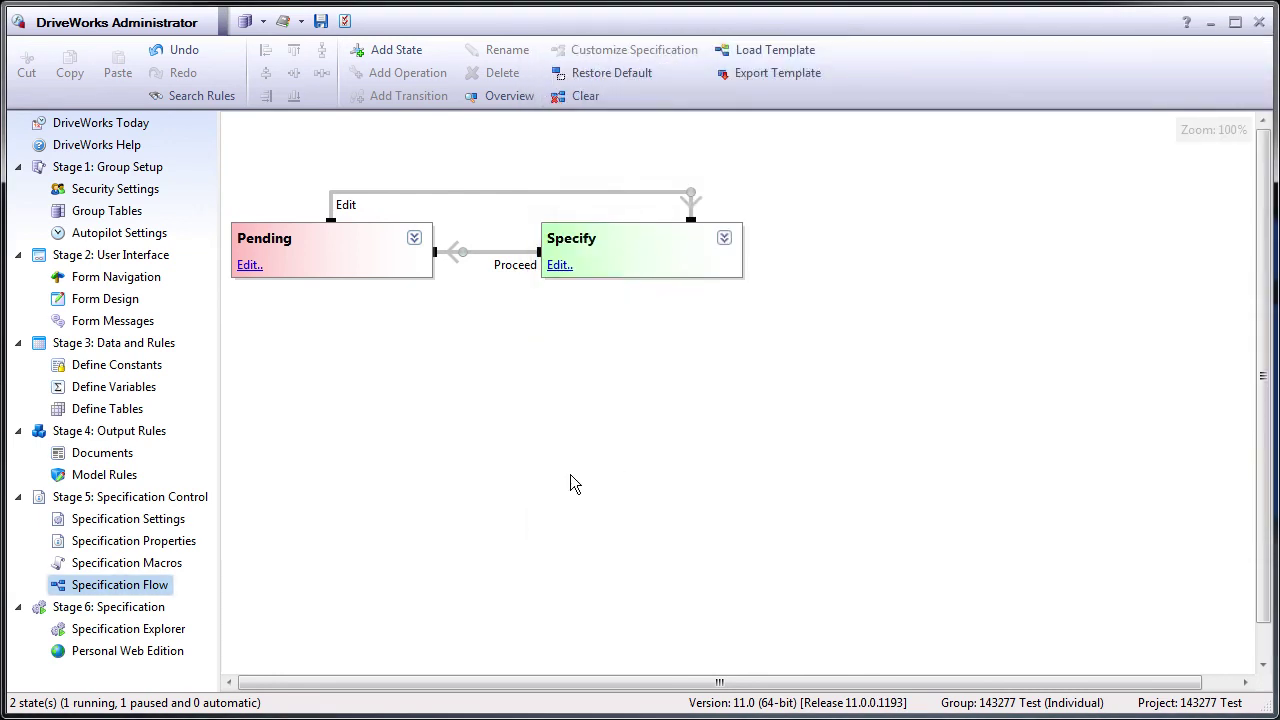
click(125, 630)
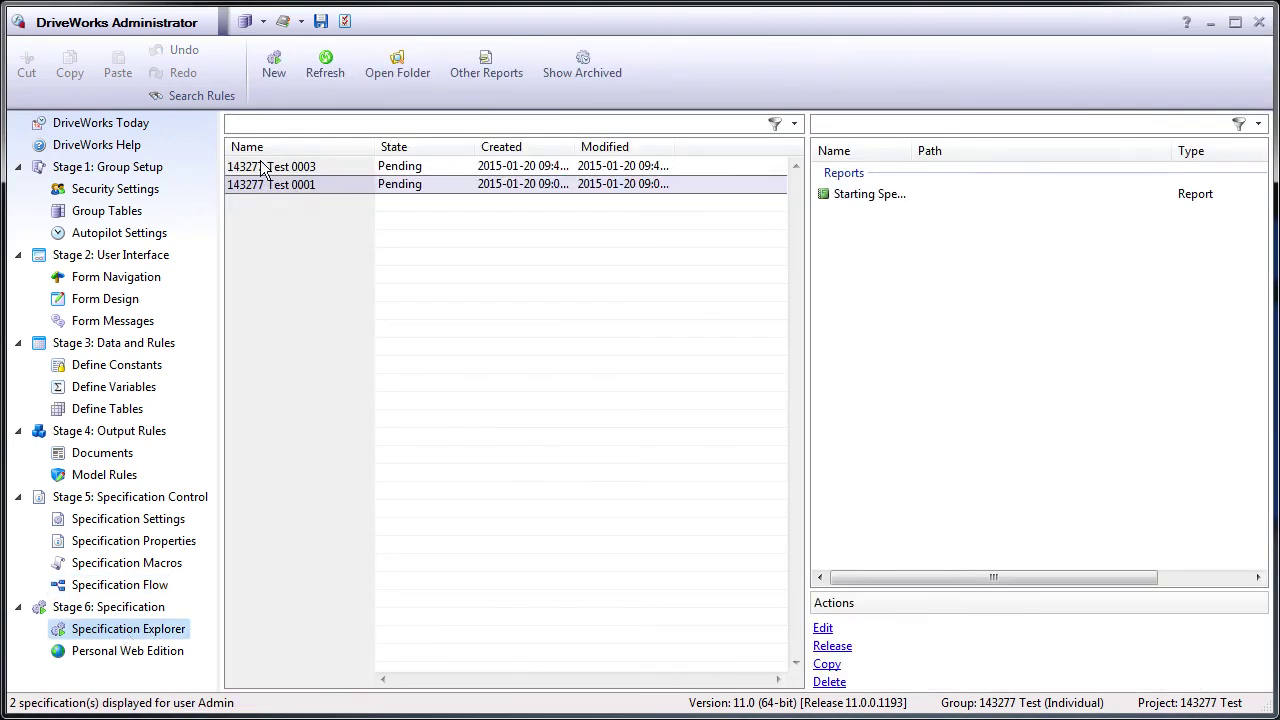
click(272, 80)
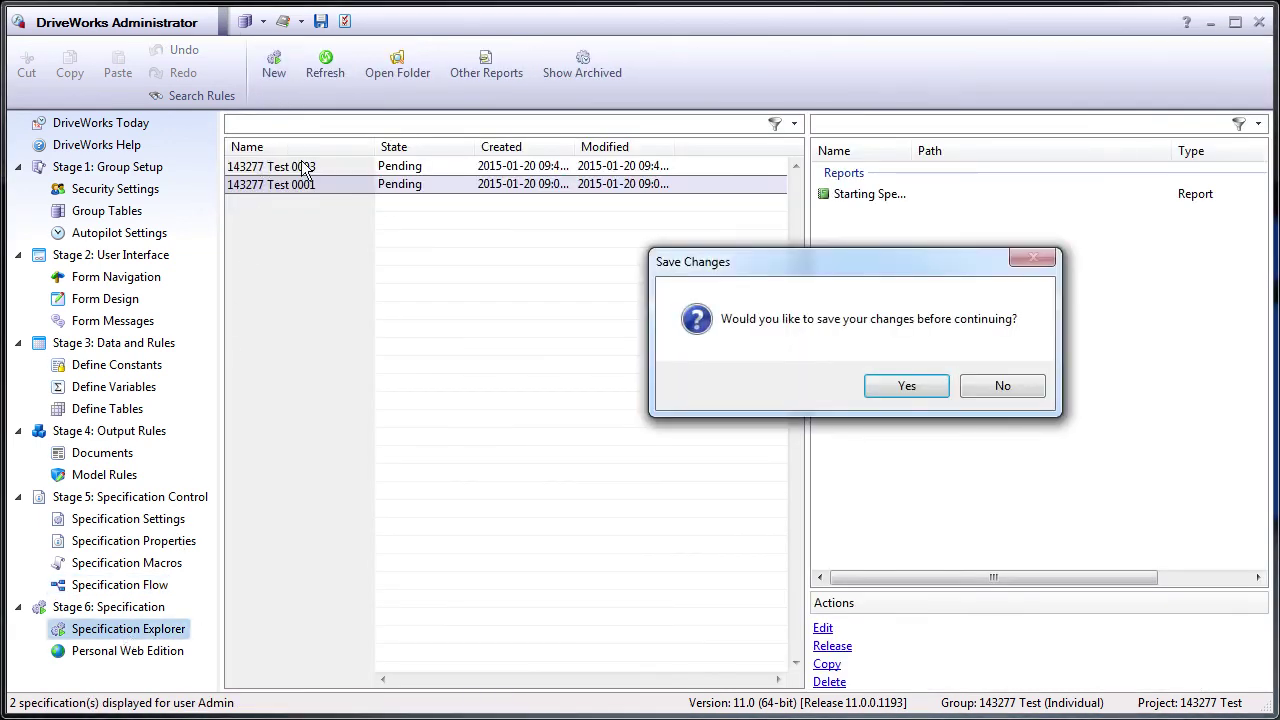
click(926, 390)
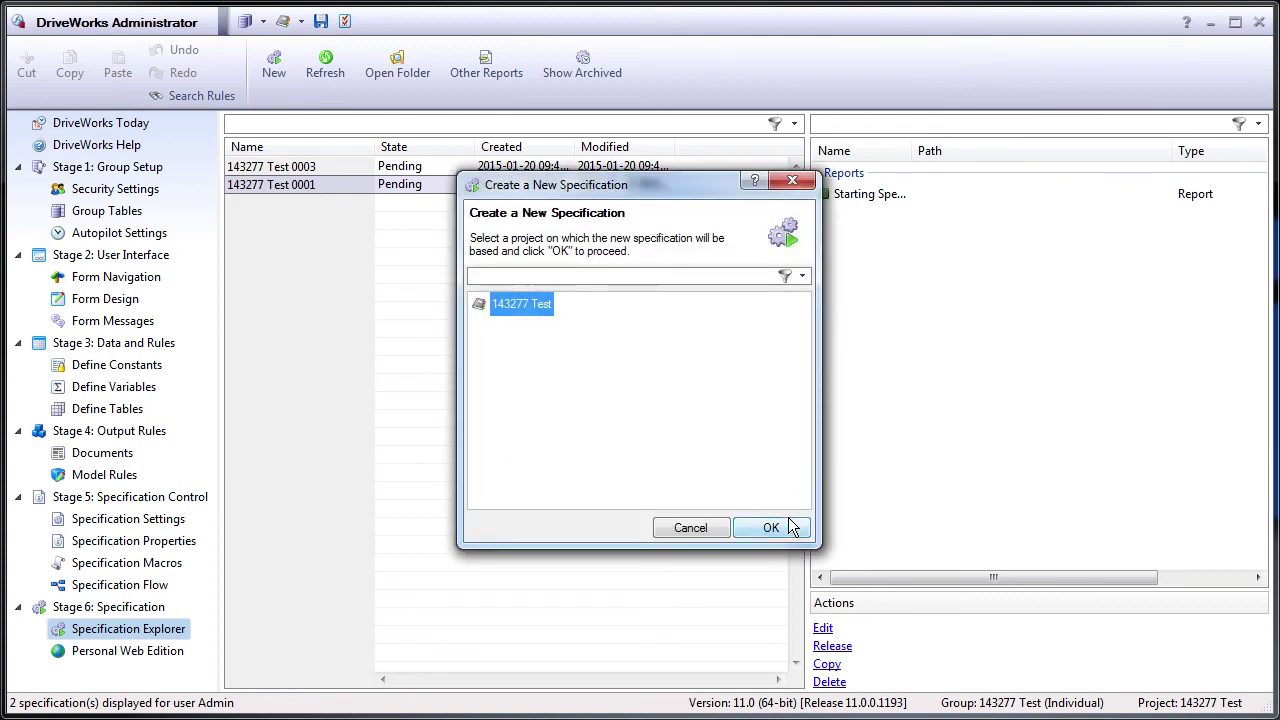
click(771, 527)
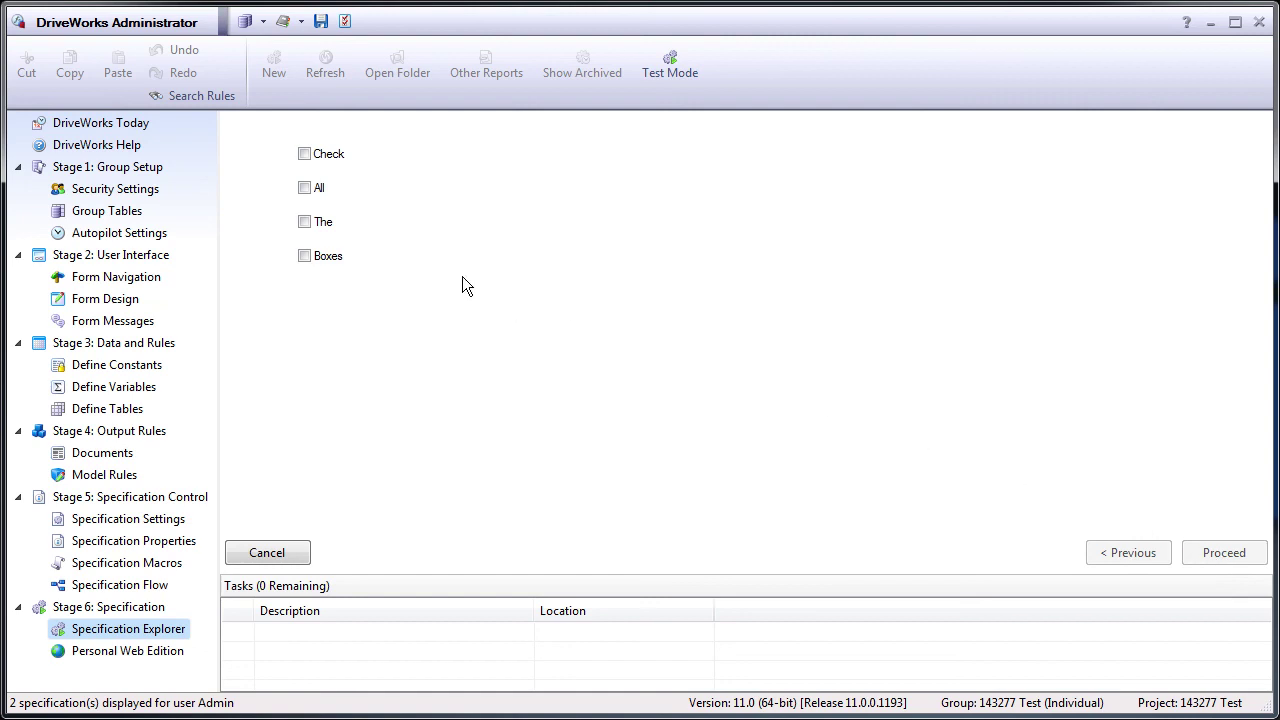
Tick the Check, All, The and Boxes check boxes on the new specification's form to test the Proceed condition.
click(304, 154)
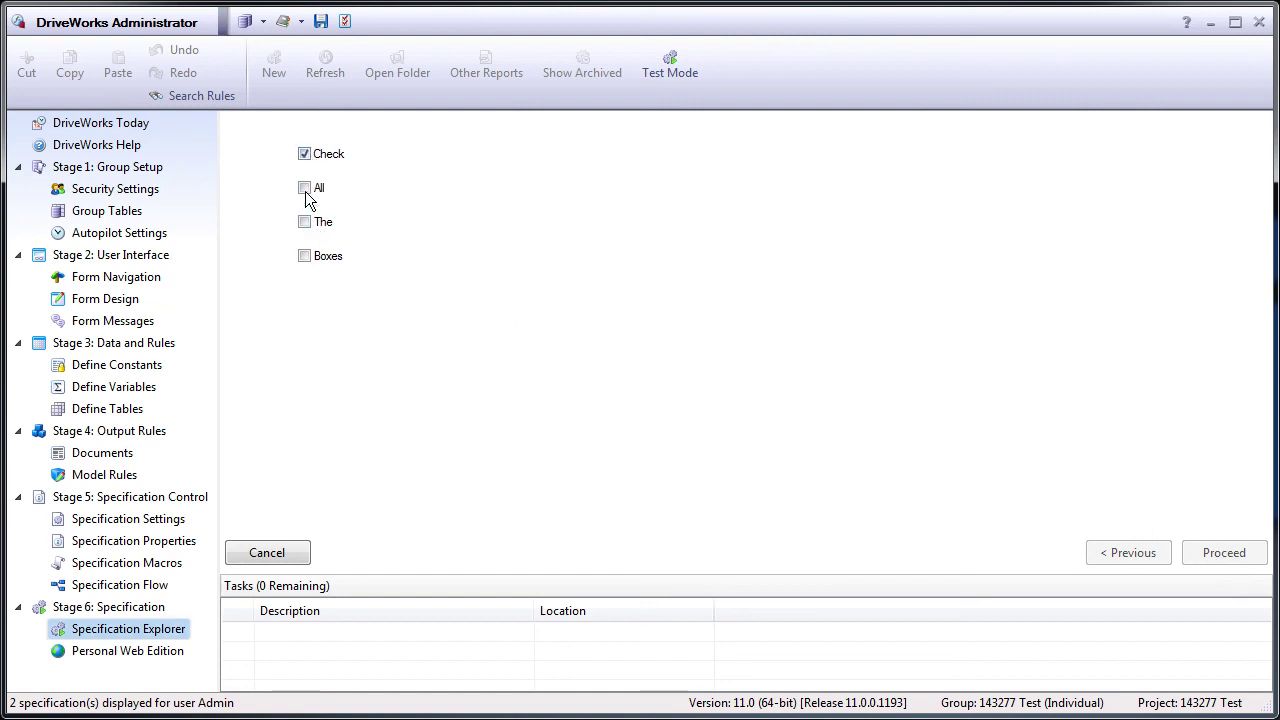
click(305, 188)
click(304, 222)
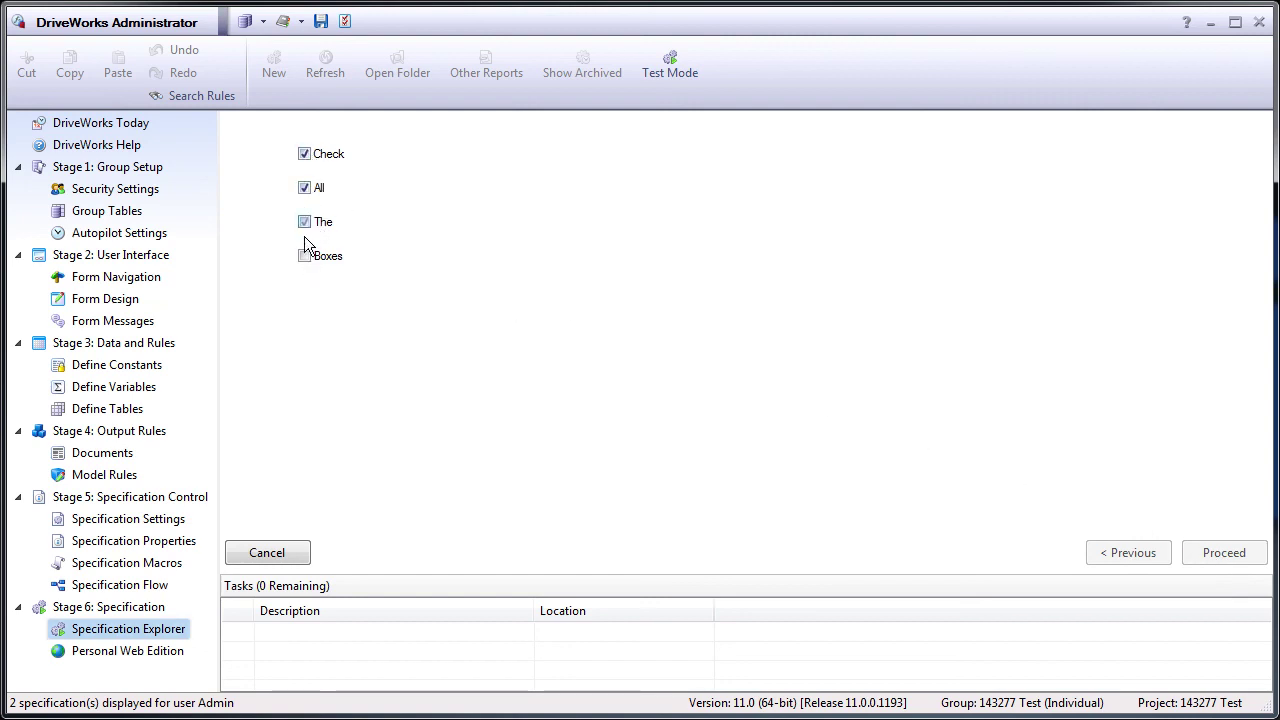
click(305, 256)
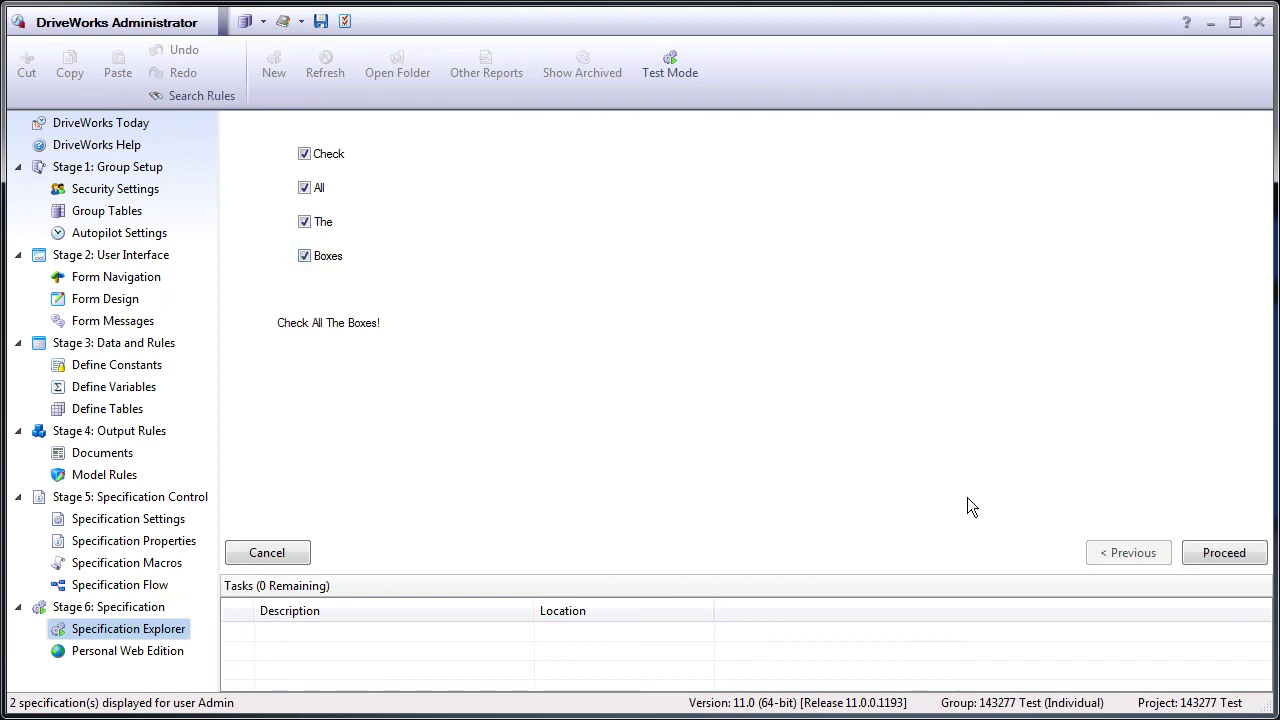